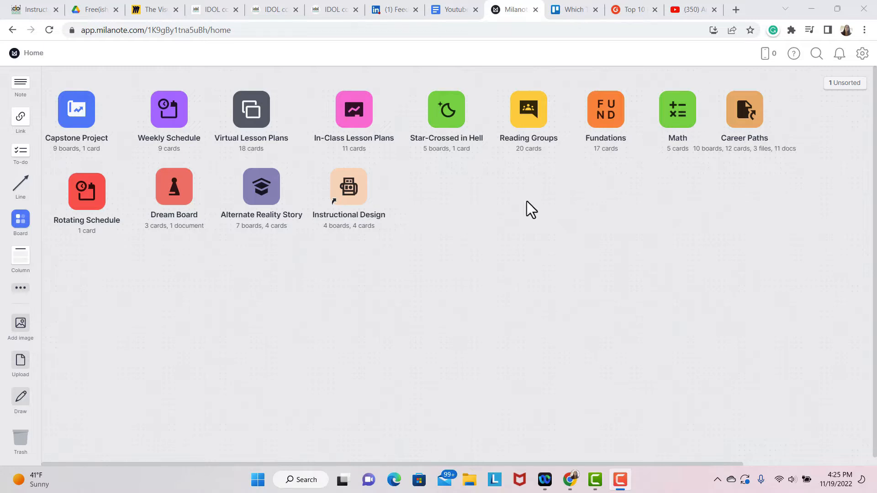
Open the Instructional Design board's Website board and review its color palette, current thumbnails, background, logo and contact page image.
click(347, 197)
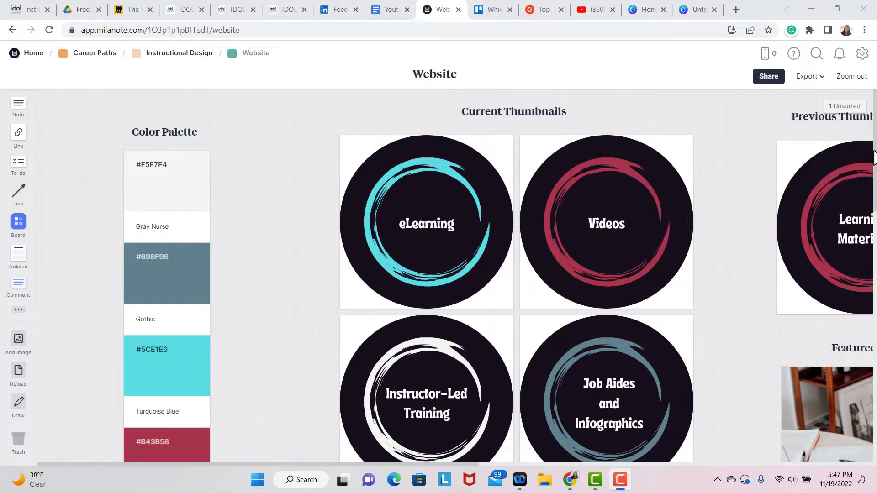
scroll(874, 158, down, 1)
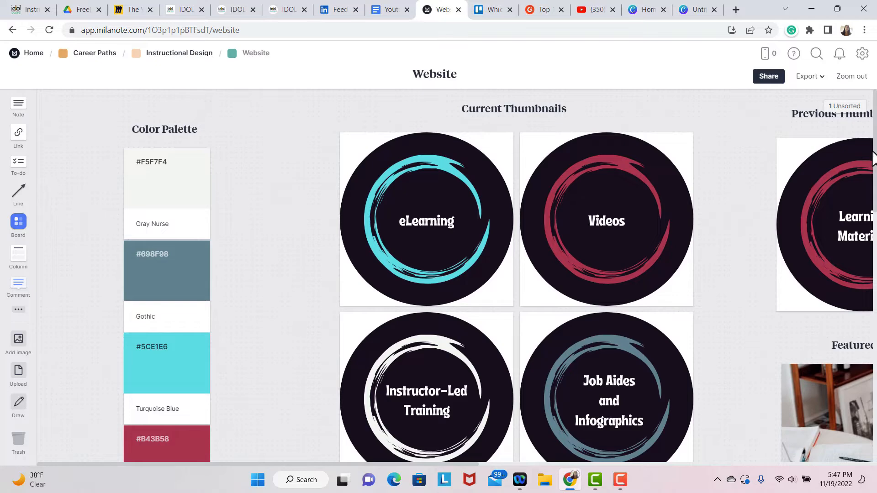
scroll(874, 158, down, 3)
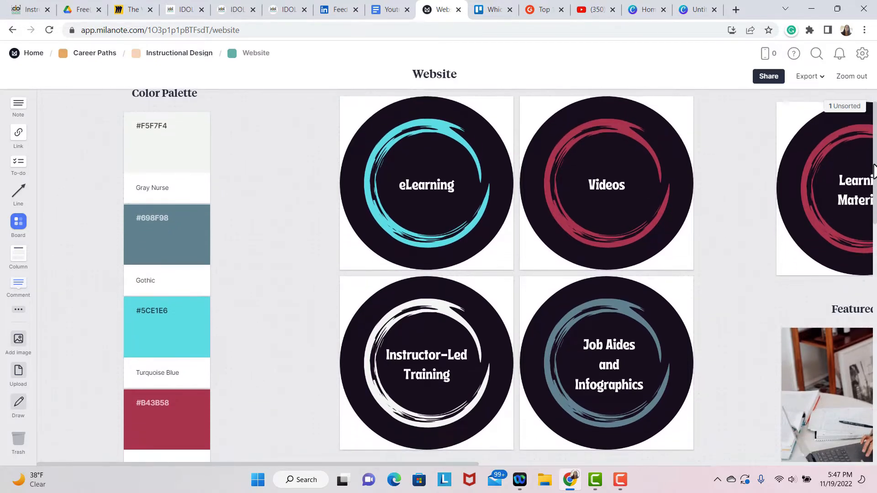
scroll(873, 176, down, 3)
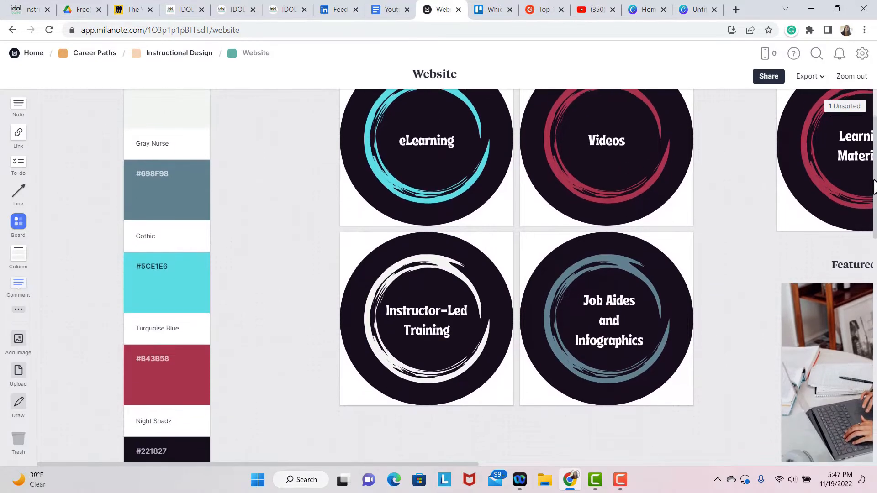
scroll(874, 201, down, 3)
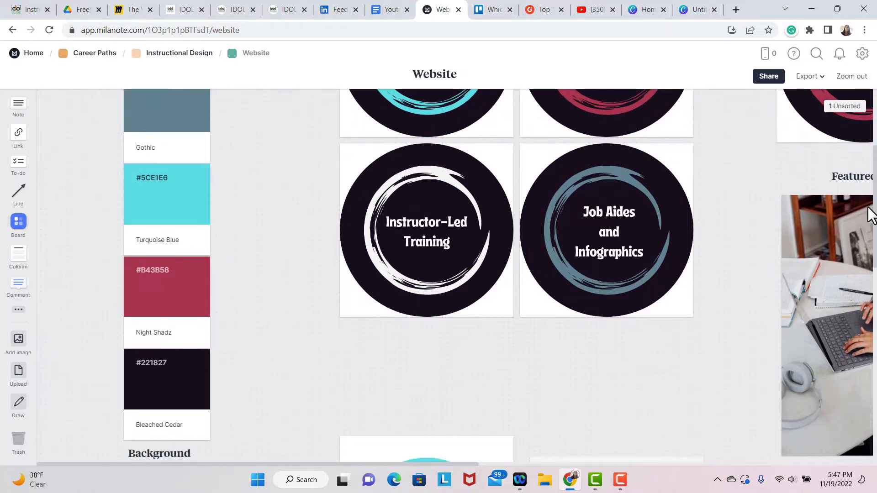
scroll(874, 187, up, 5)
scroll(875, 178, up, 3)
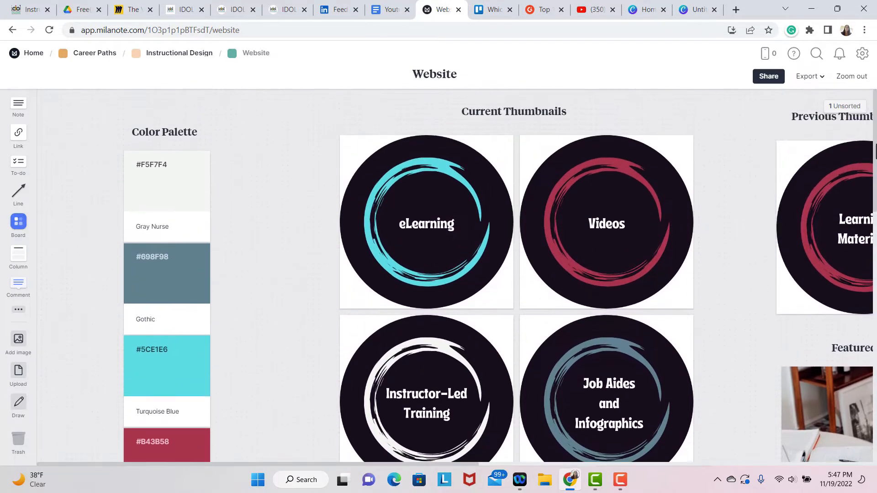
scroll(875, 151, down, 10)
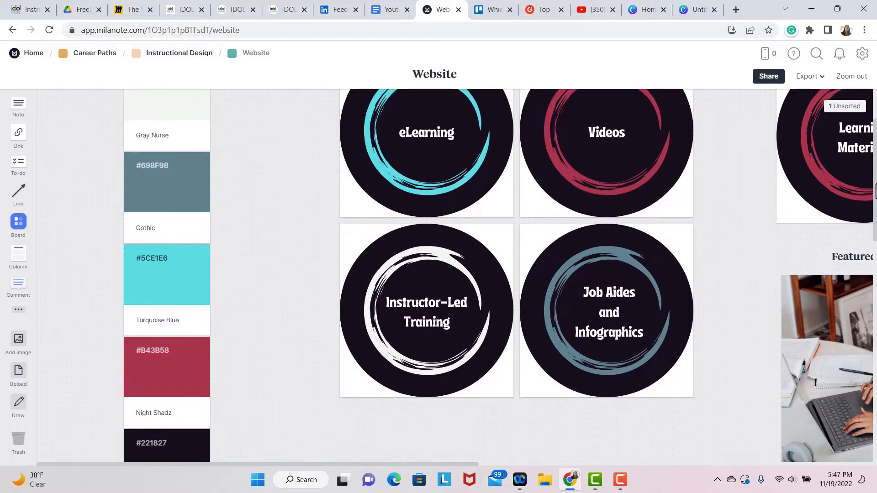
scroll(875, 240, down, 6)
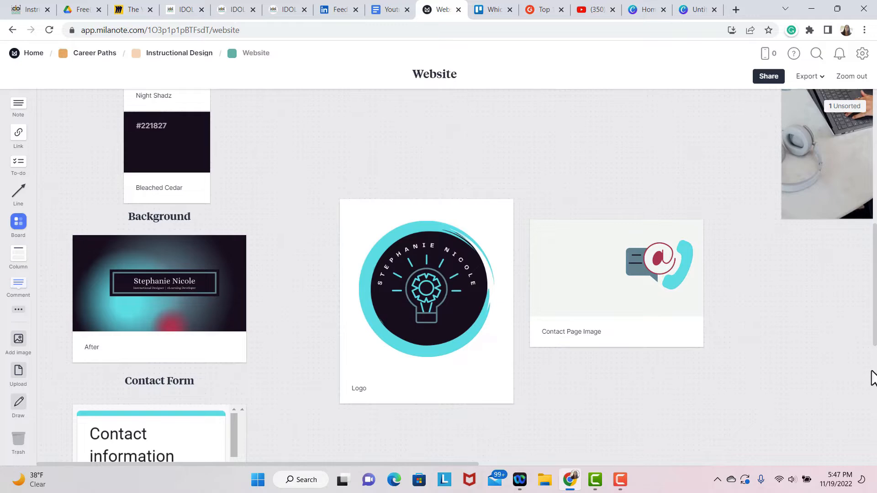
scroll(874, 379, up, 1)
scroll(500, 274, up, 4)
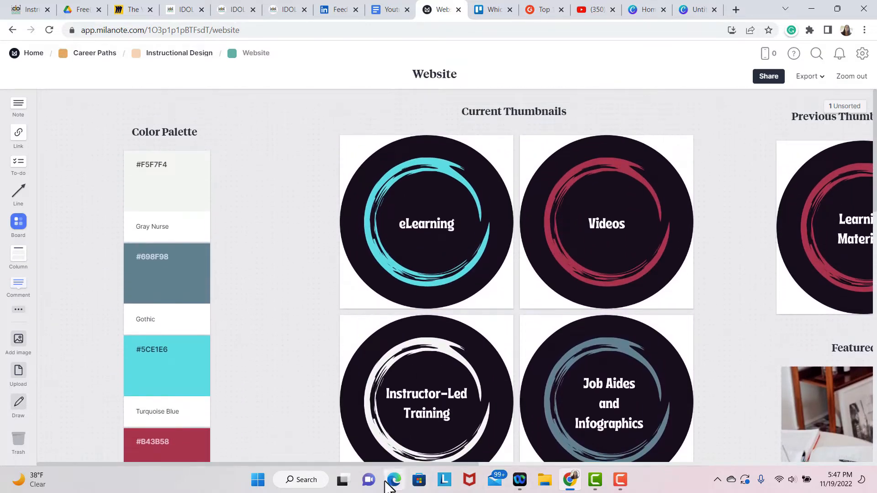
Move the Previous Thumbnails heading on the Website board so it is centered above the Learning Materials thumbnail.
drag(363, 464, 638, 429)
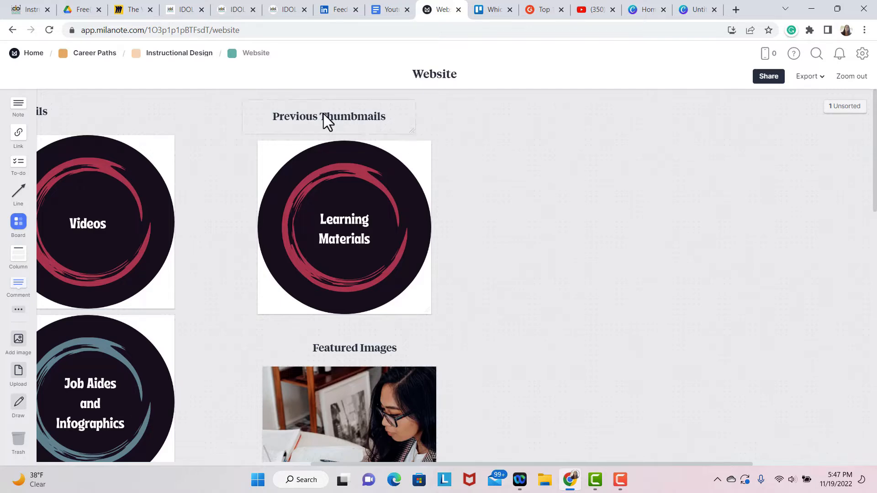
drag(322, 120, 339, 121)
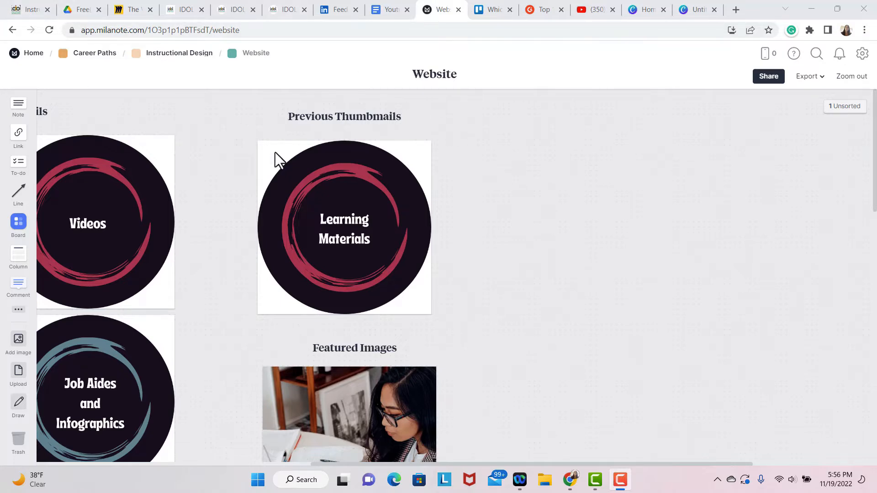
Return to the Instructional Design board, open IDOL #DoItMessy, and review its class notes and topic columns.
click(177, 55)
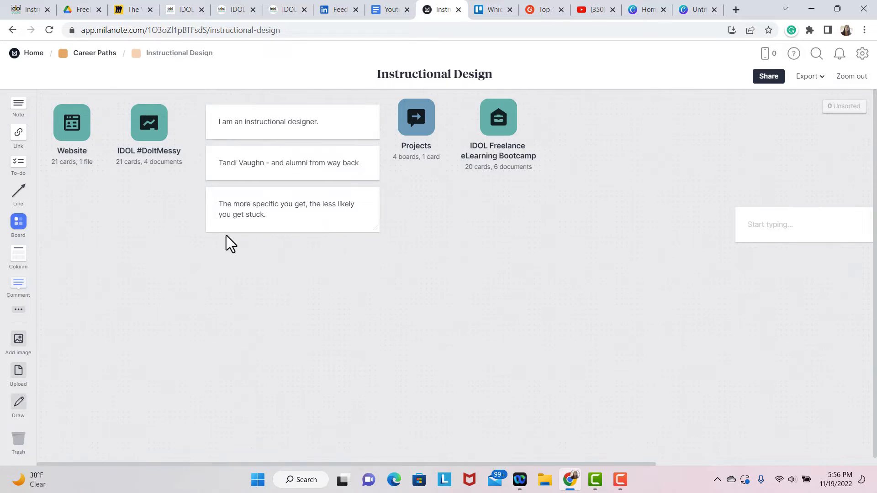
click(134, 155)
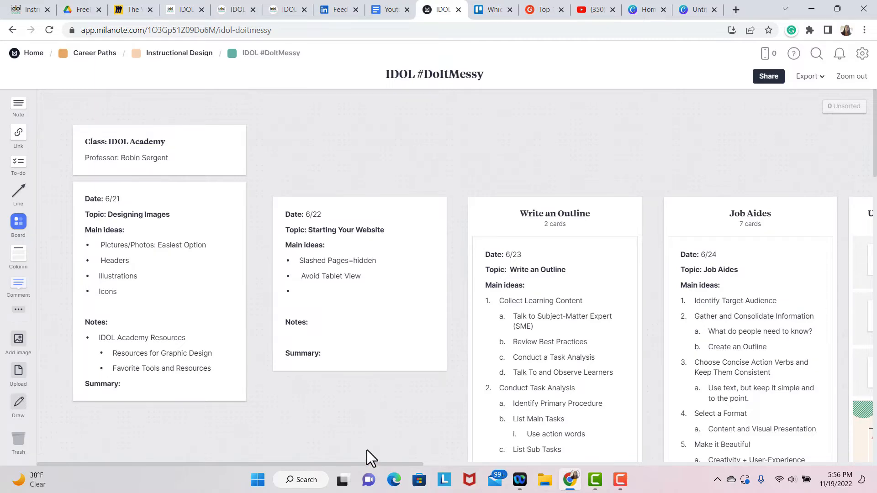
drag(396, 462, 594, 477)
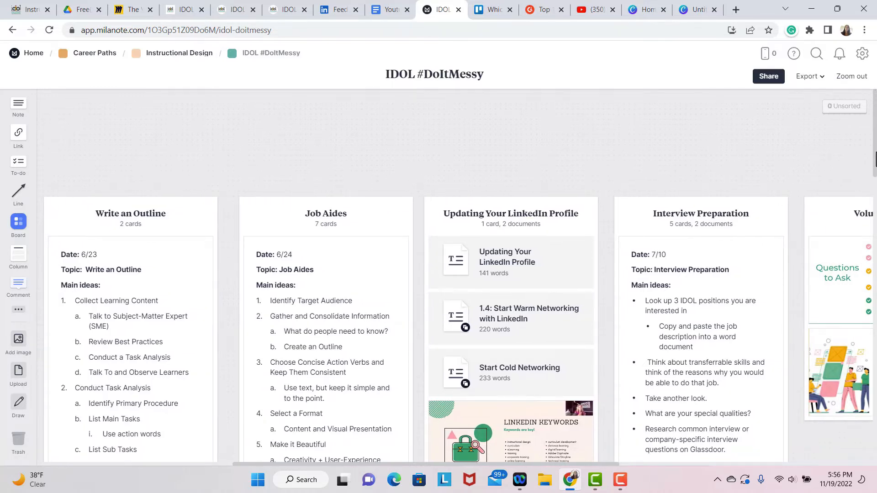
scroll(875, 205, down, 5)
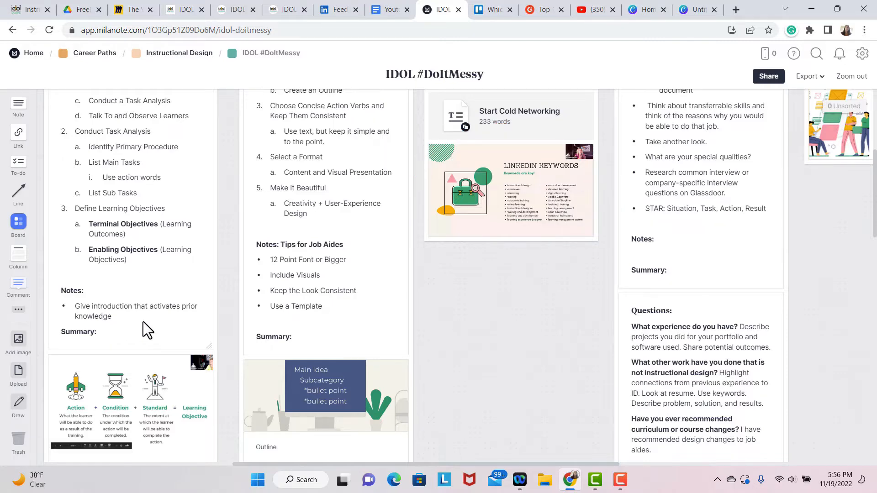
scroll(875, 155, up, 3)
scroll(875, 155, up, 3)
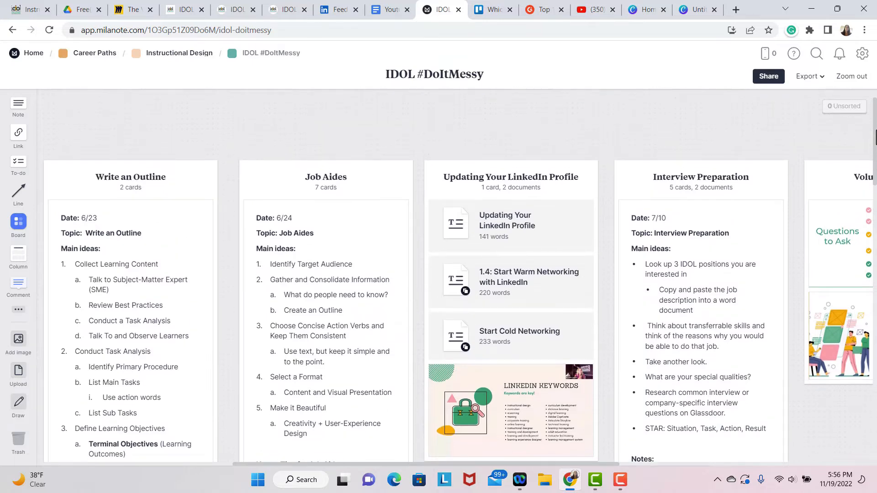
scroll(875, 137, up, 1)
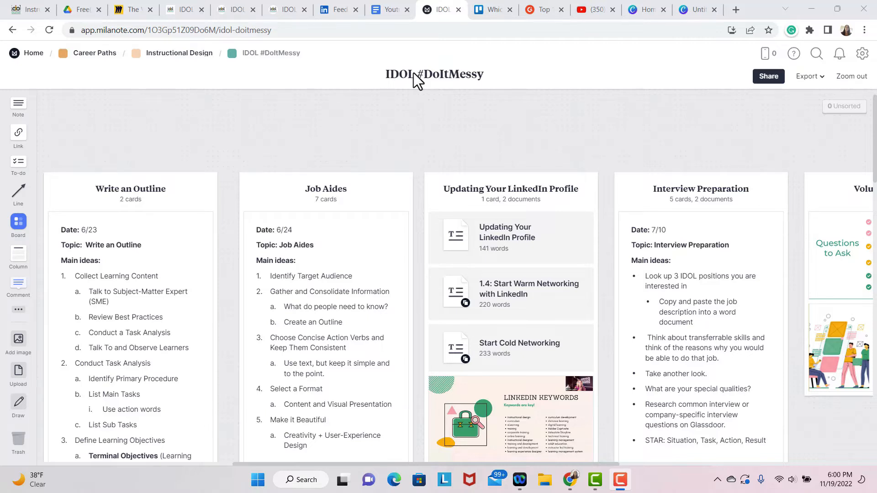
Open the Thematic Analysis board within Instructional Design's Projects board and examine its outline, storyboards, infographics, scripts and courses.
click(178, 56)
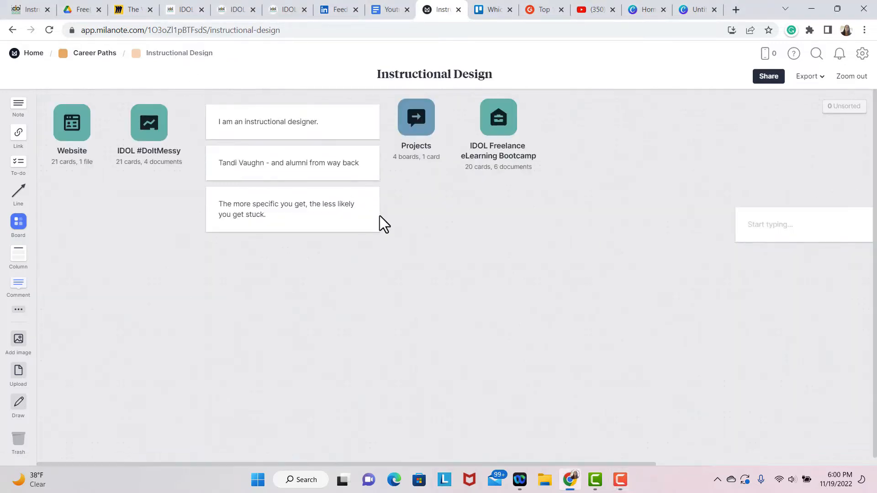
click(415, 122)
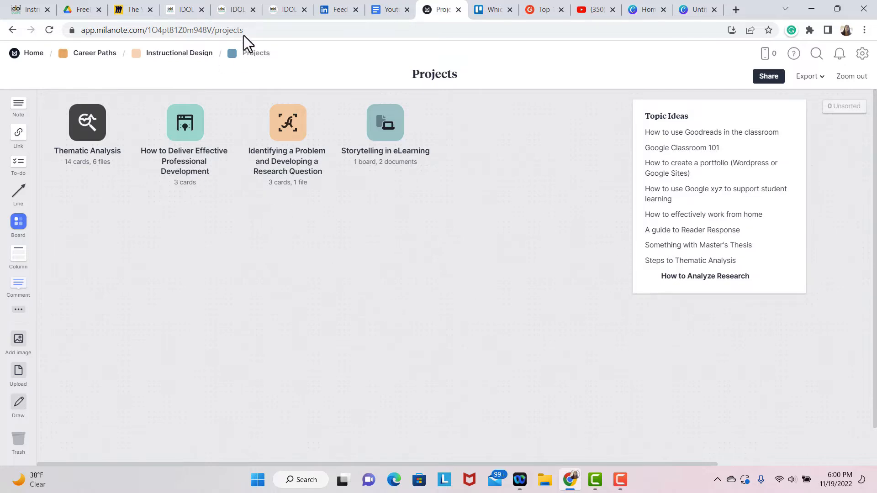
click(91, 128)
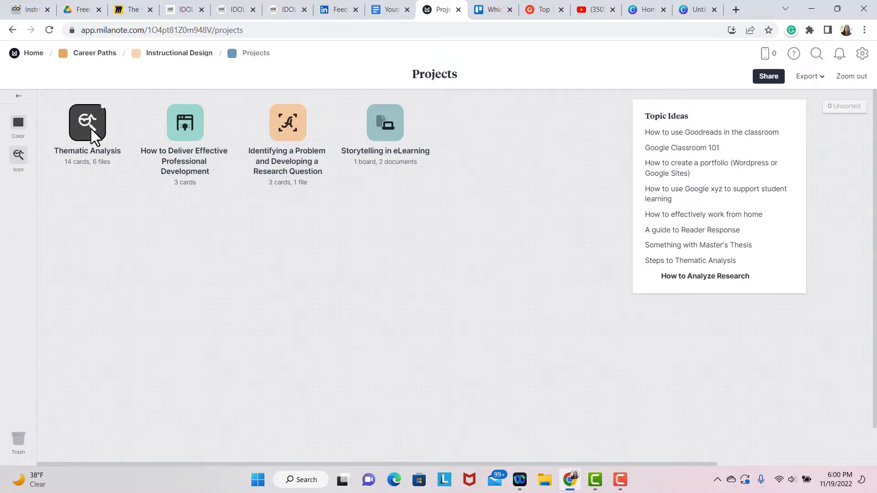
double_click(93, 115)
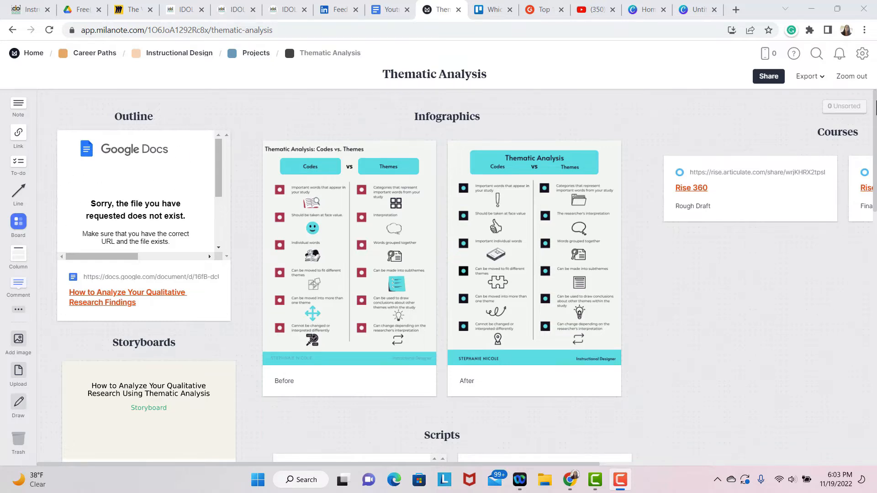
drag(875, 122, 875, 88)
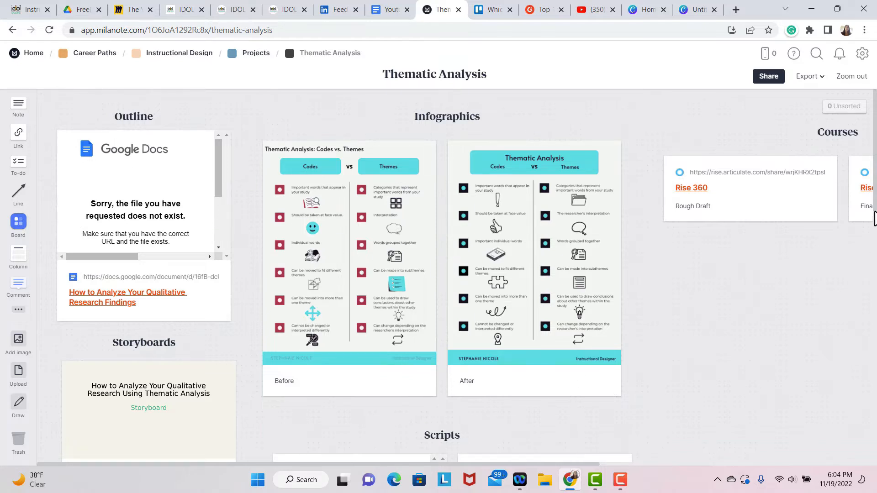
drag(876, 197, 875, 175)
click(595, 477)
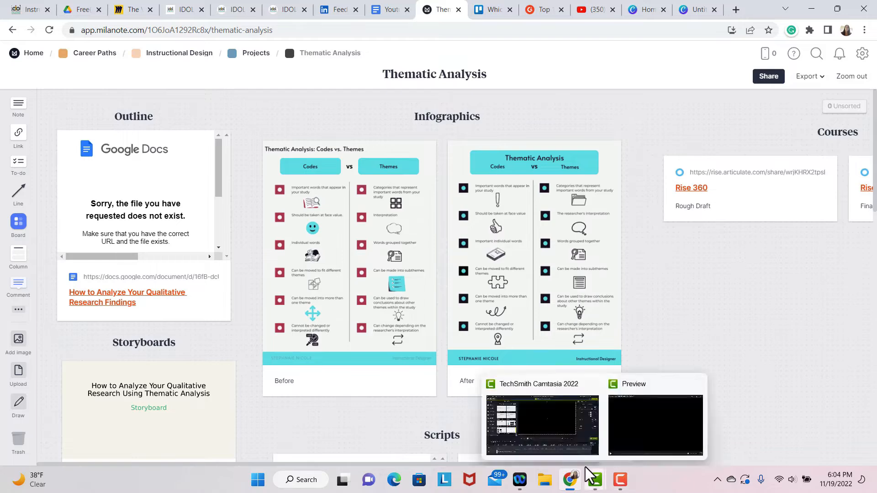
drag(449, 464, 713, 471)
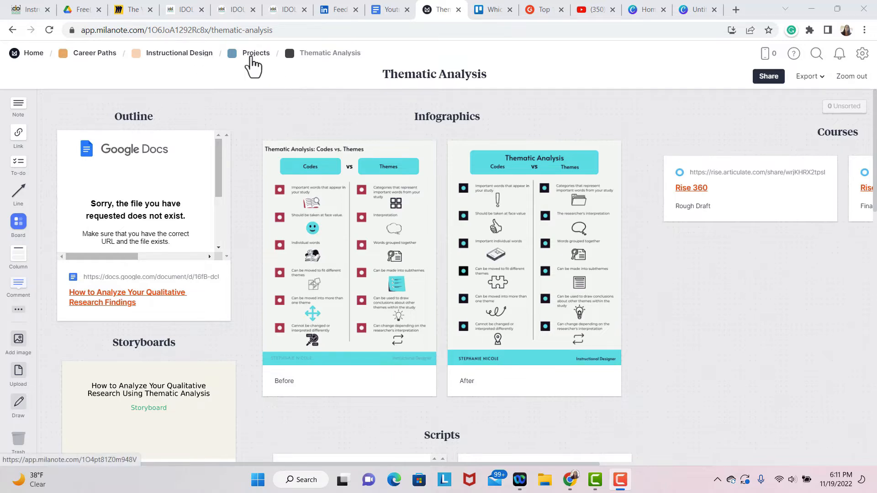
Go back to Projects, open the Research board inside Storytelling in eLearning, and review its learner persona notes.
click(250, 57)
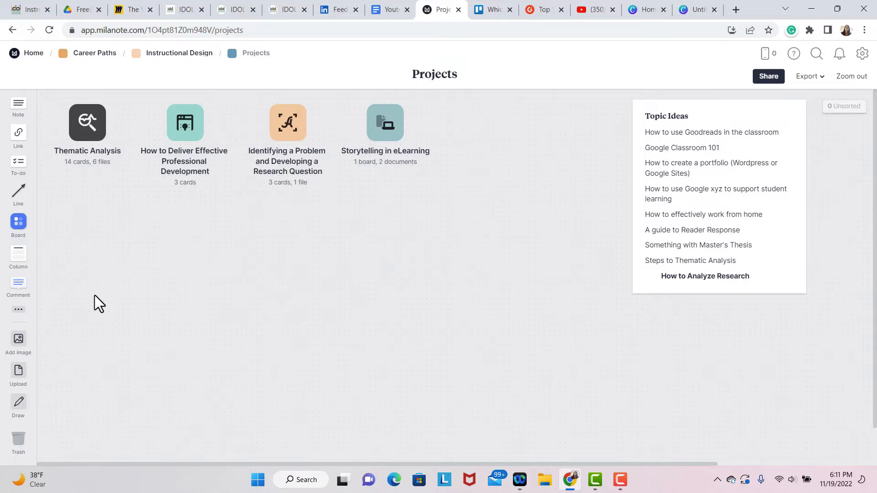
click(393, 146)
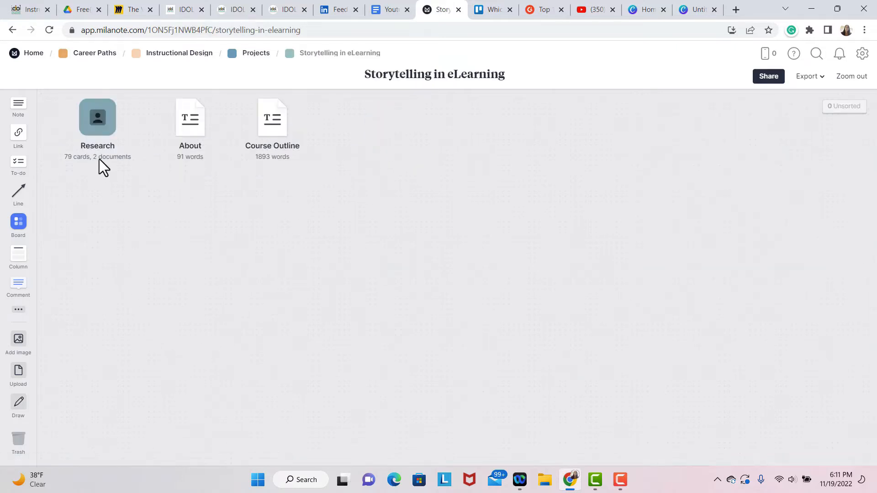
click(89, 133)
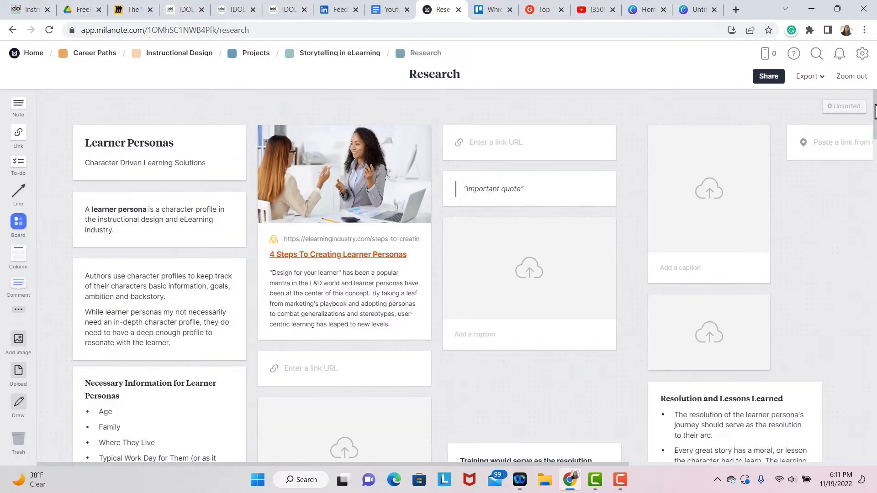
drag(875, 112, 874, 88)
drag(875, 131, 875, 137)
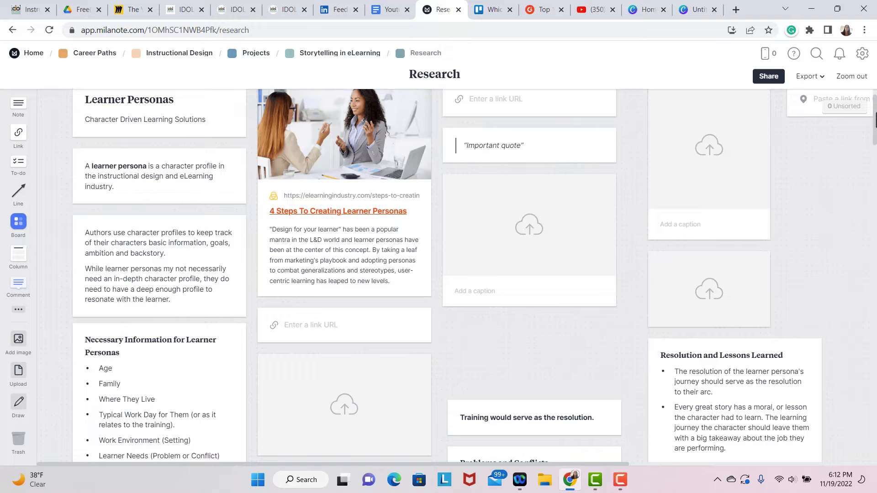
right_click(875, 91)
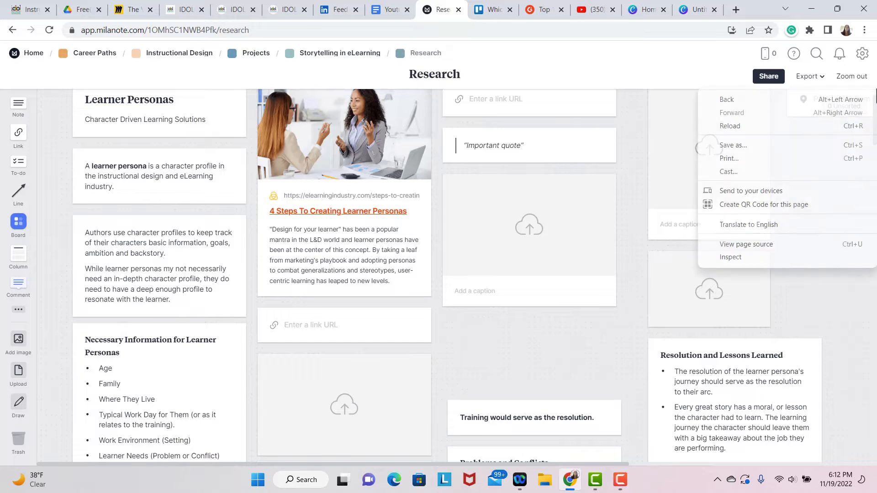
click(594, 62)
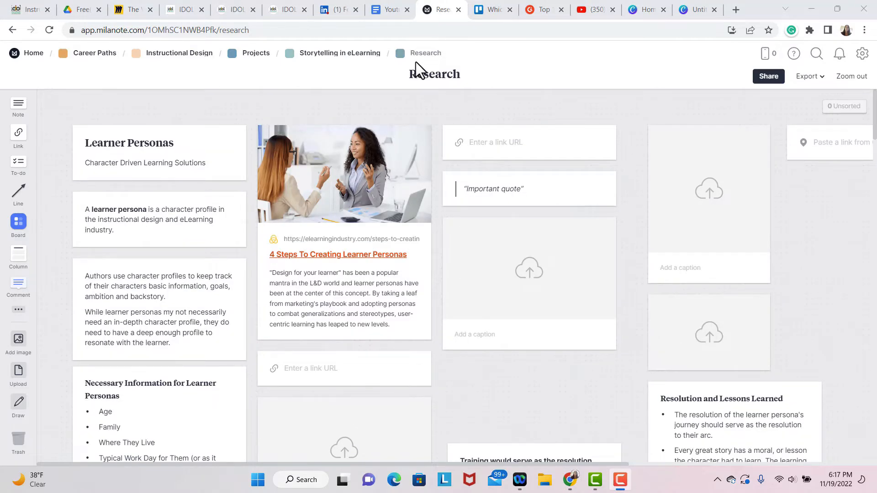
Add a new board named Demo Board to the Projects board, below the existing boards, and open it.
click(256, 55)
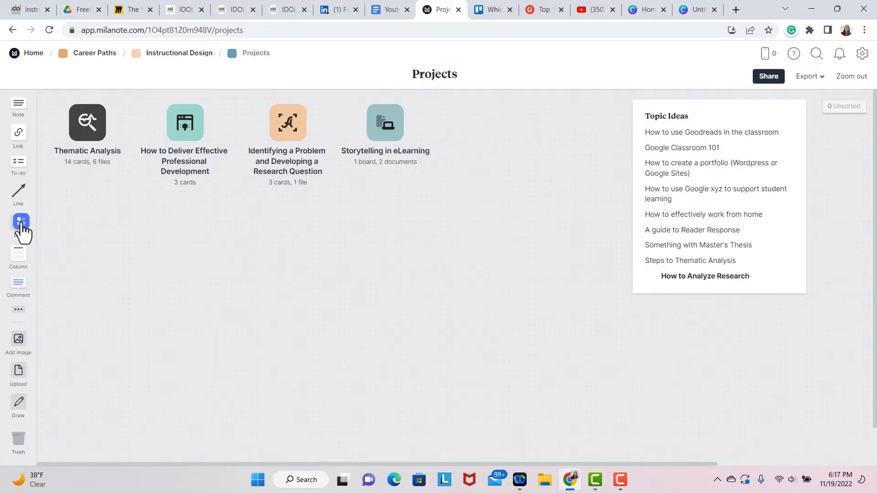
drag(21, 226, 256, 243)
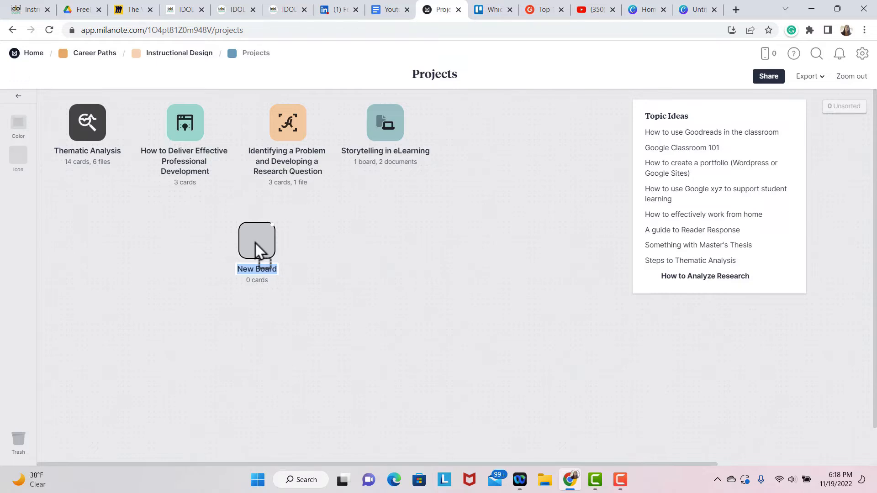
text(Demo Board)
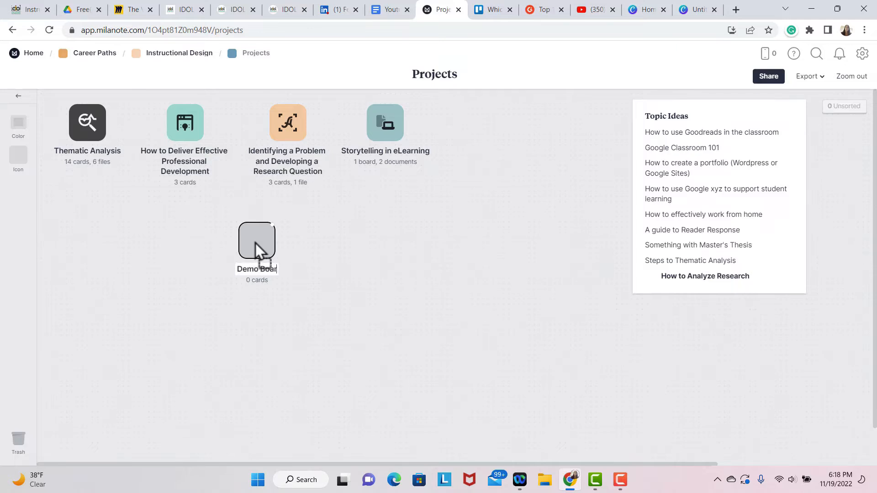
click(418, 281)
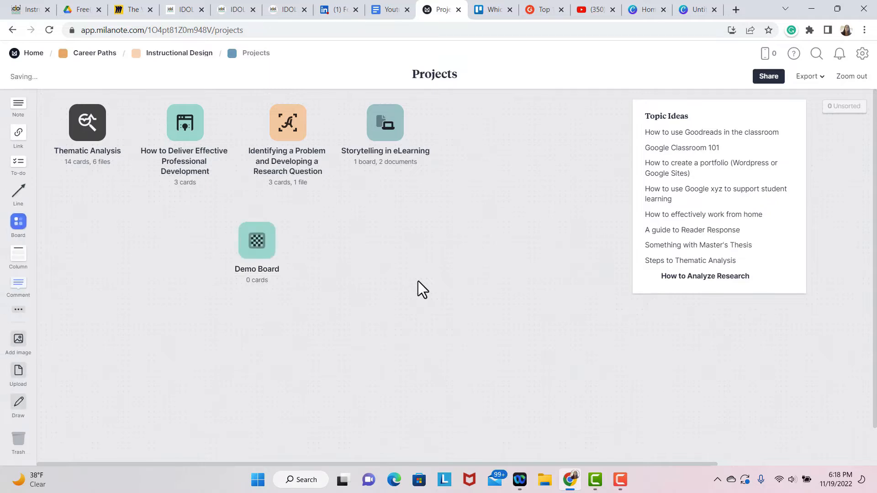
click(253, 250)
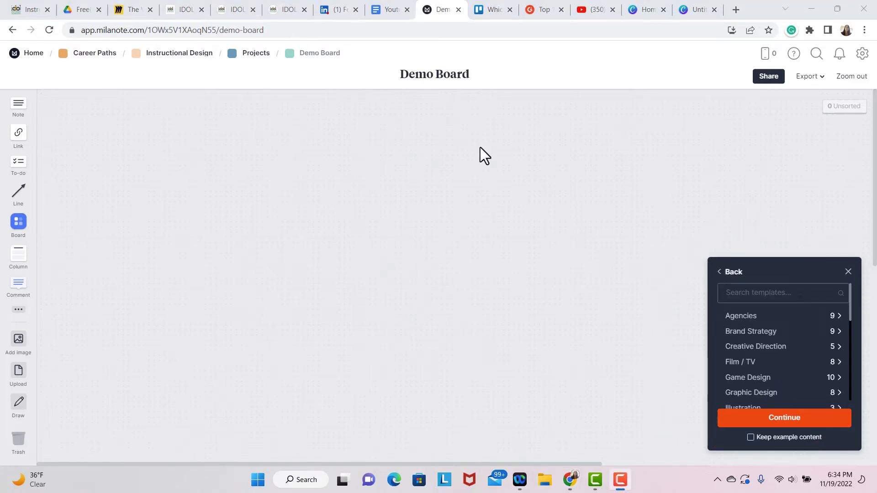
Apply the Research template without example content to Demo Board and delete all the cards it adds.
click(729, 274)
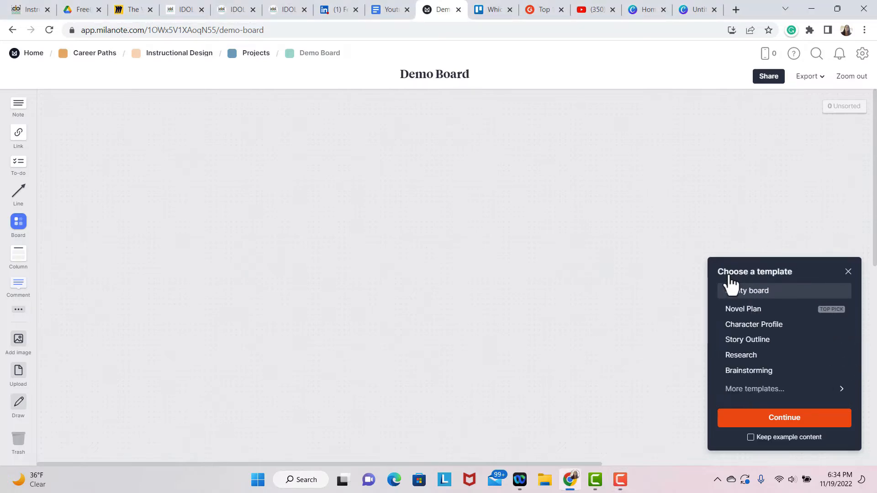
click(744, 359)
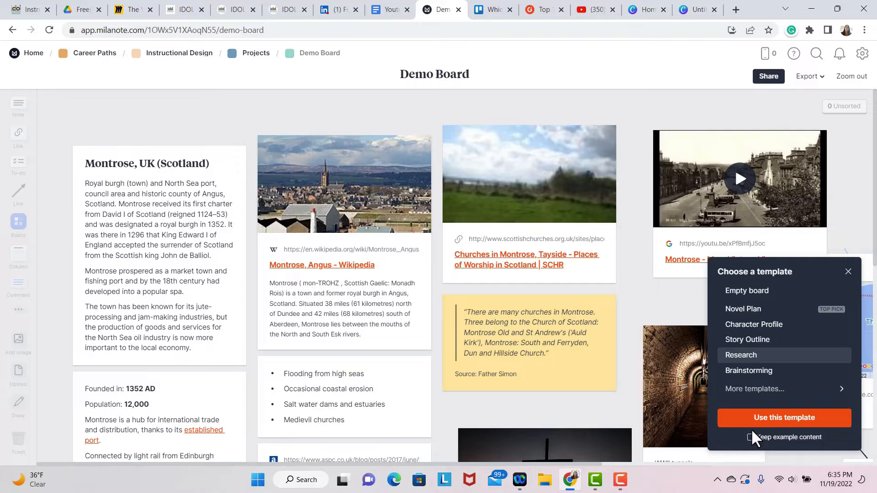
click(775, 419)
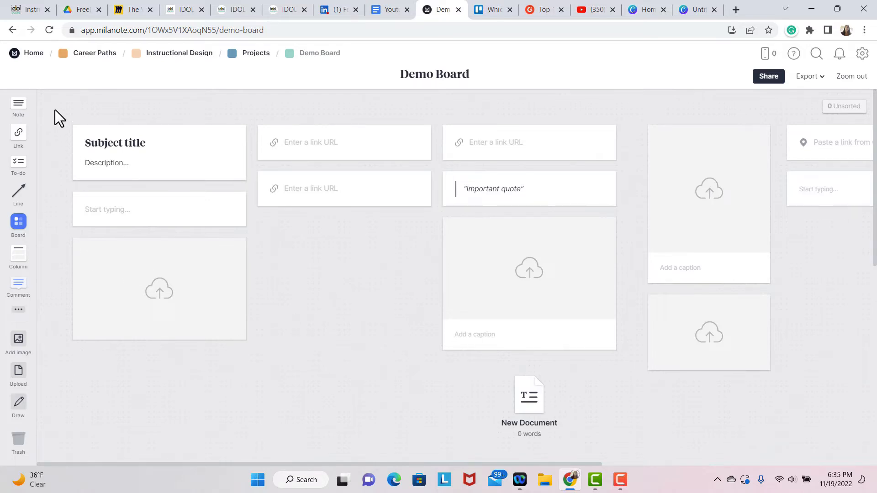
drag(54, 109, 872, 432)
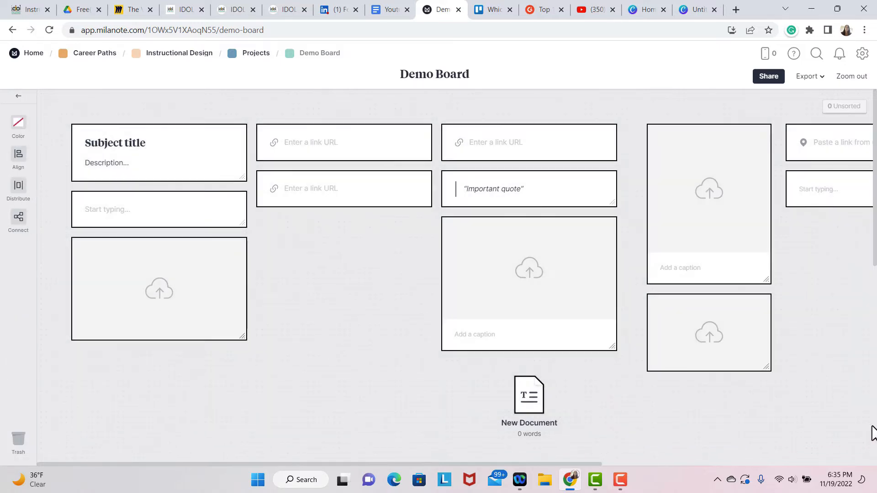
key(Delete)
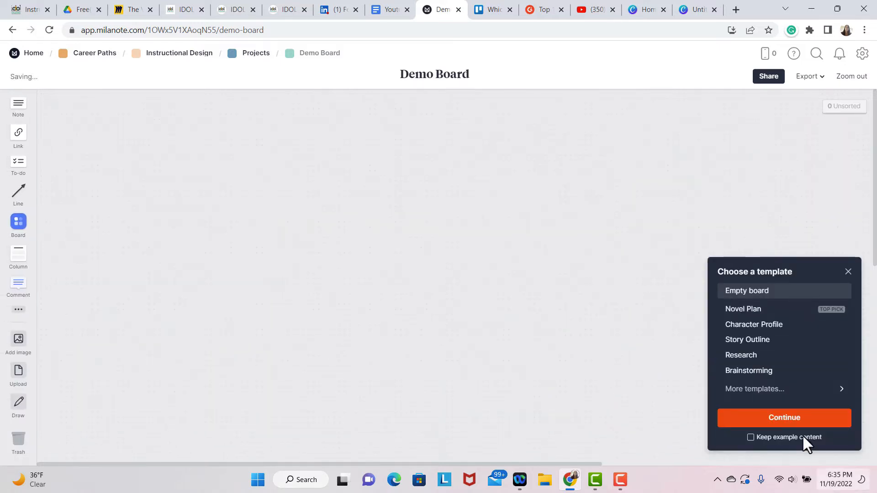
Browse the additional template categories and preview the Class Notes and Brainstorming templates under Students.
click(756, 388)
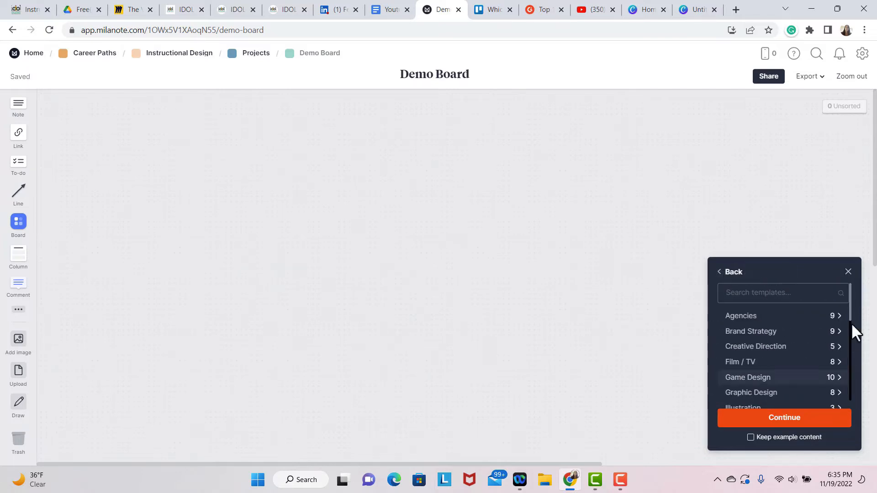
drag(849, 311, 851, 380)
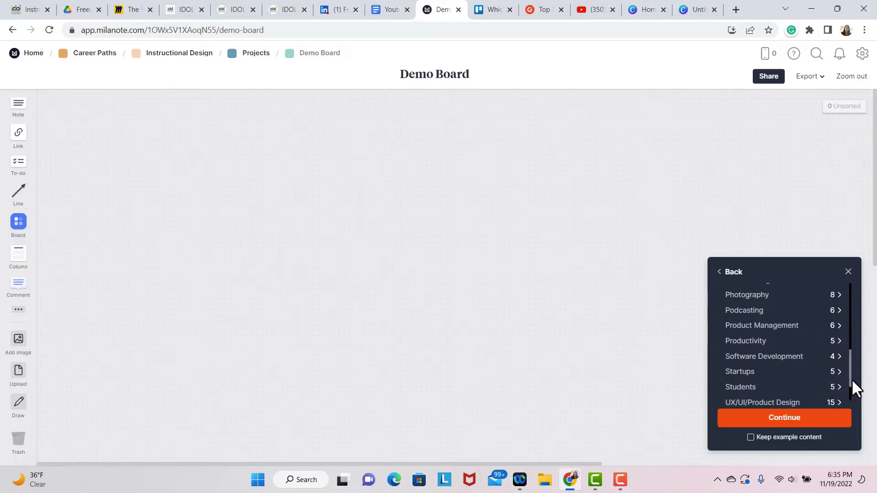
click(804, 388)
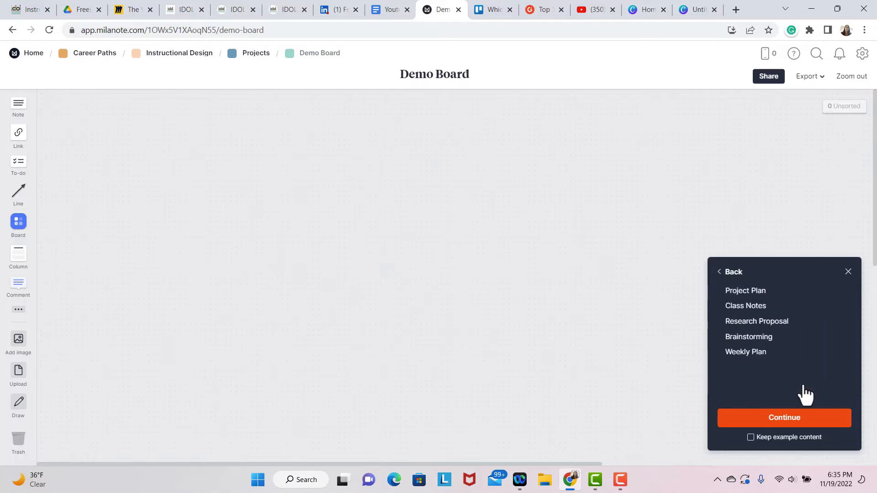
click(746, 308)
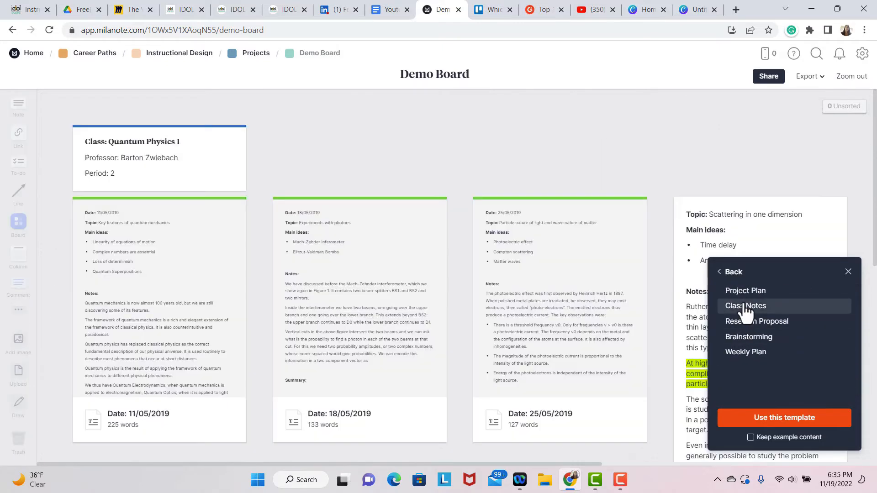
click(735, 273)
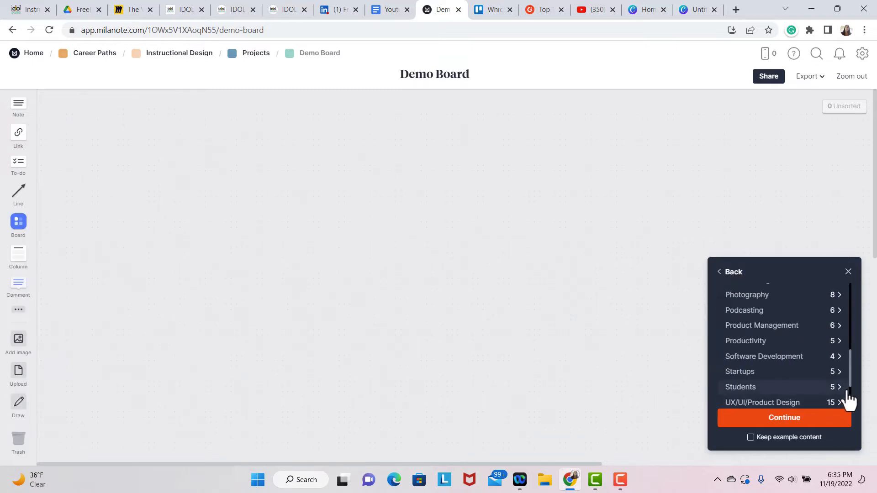
click(758, 386)
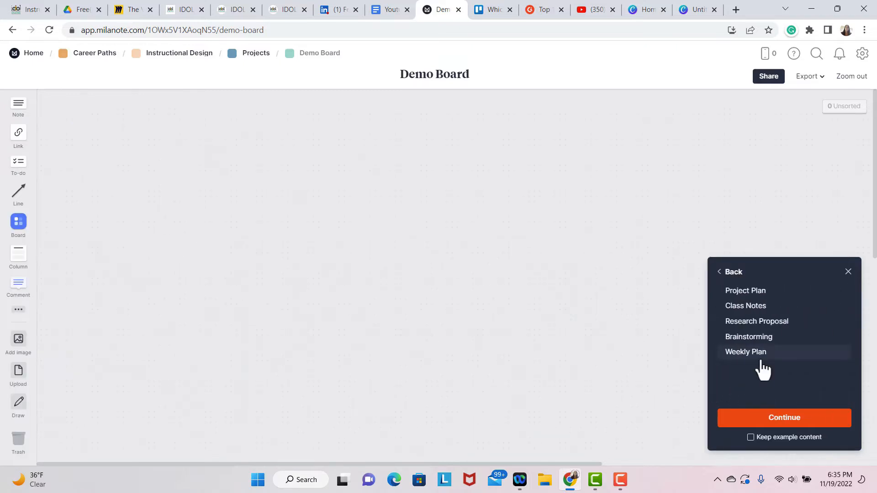
click(740, 341)
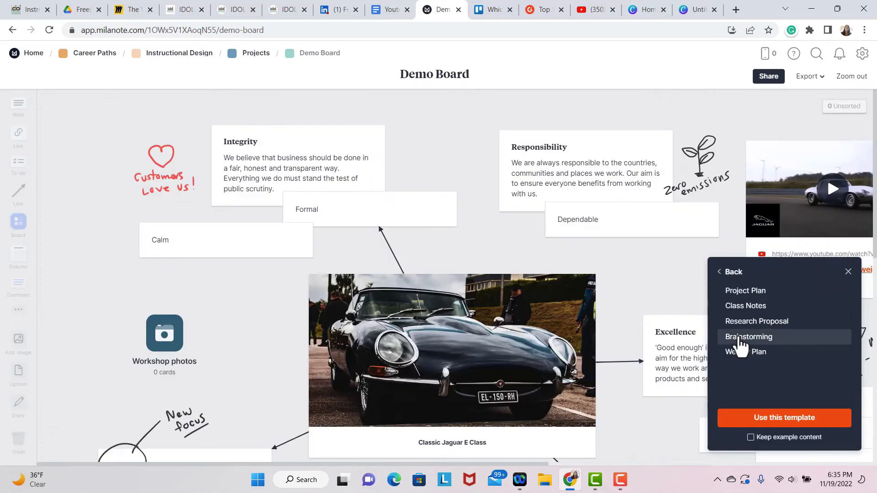
click(730, 273)
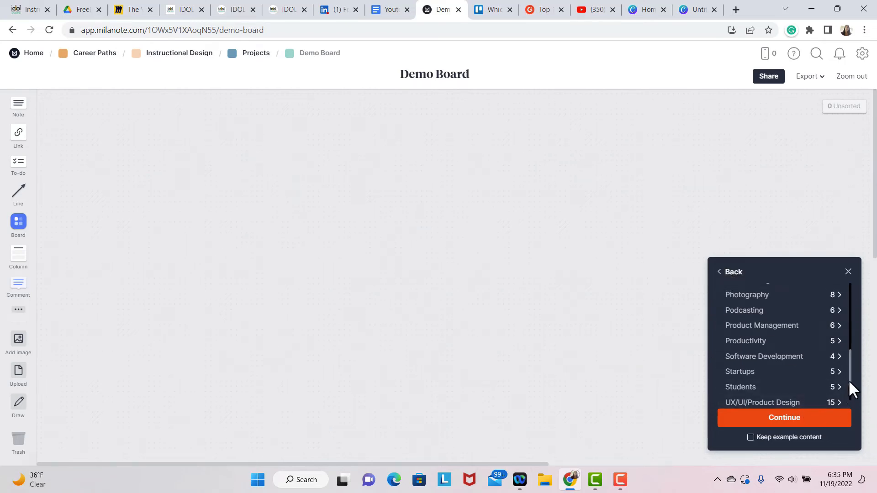
drag(848, 381, 851, 404)
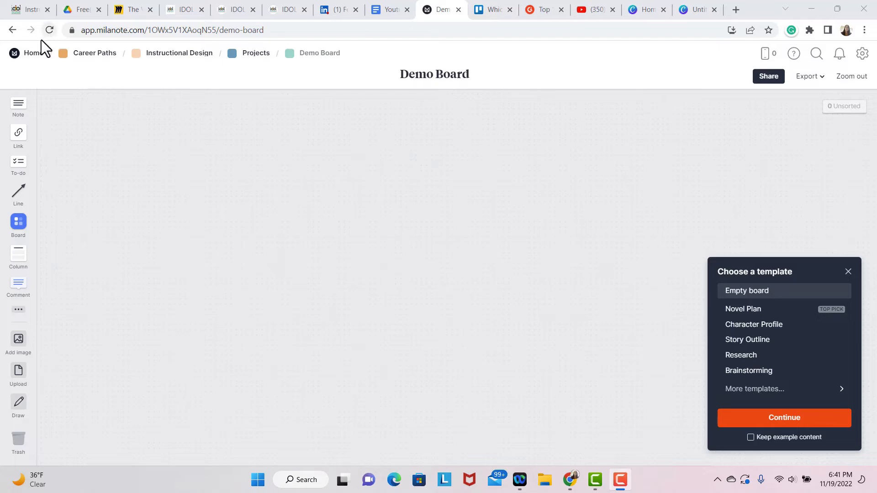
Place an empty note on Demo Board and add a second note beside it reading "demo note".
drag(18, 103, 162, 217)
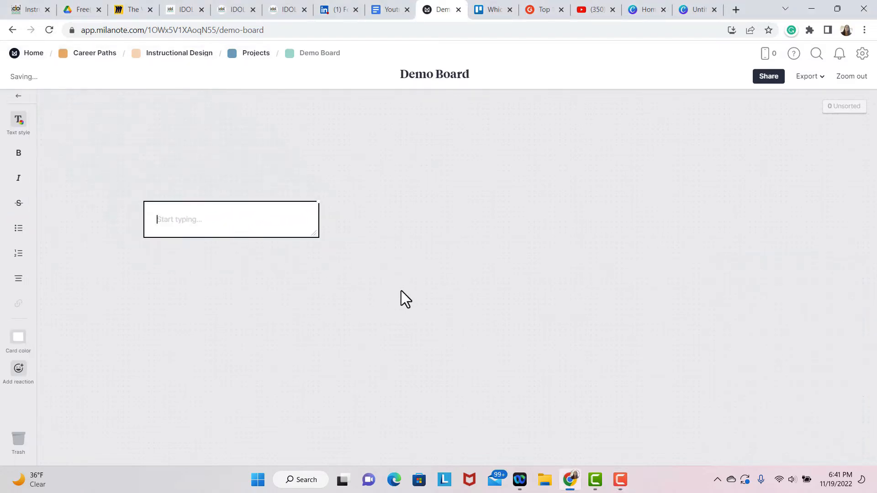
double_click(414, 222)
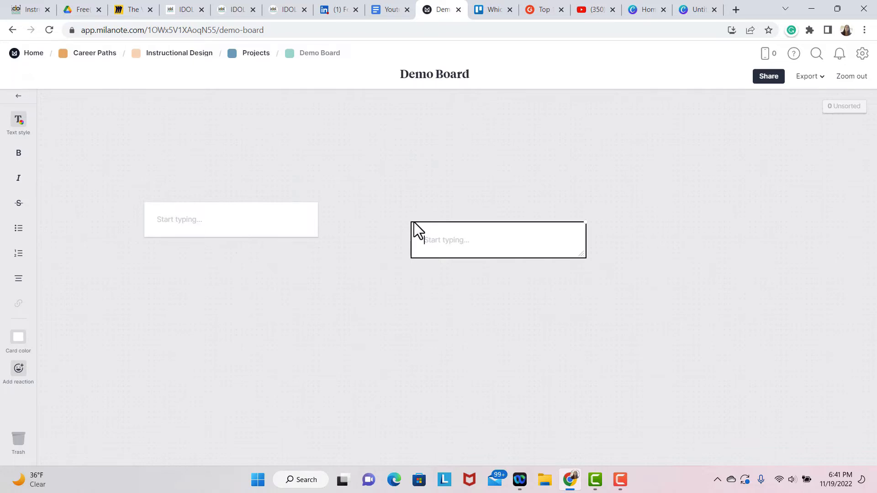
text(demo note)
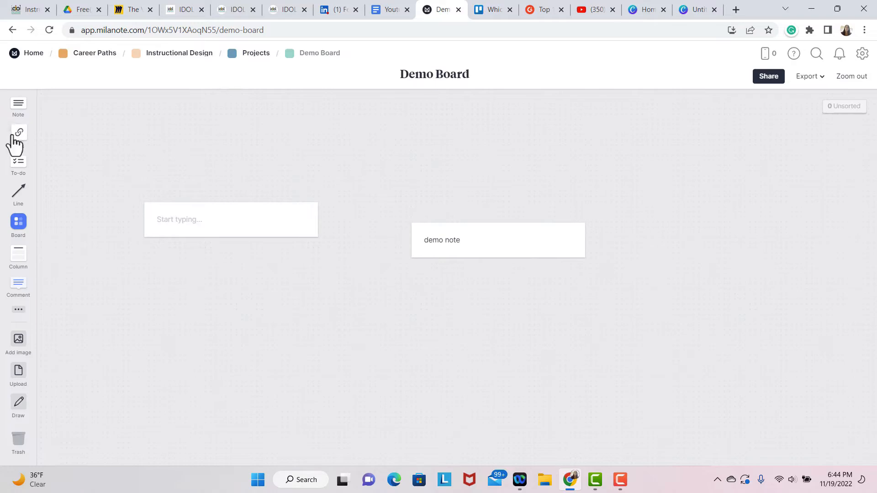
Add a link card below the empty note, using the URL copied from the IDOL courses Learning Design Tools page.
drag(18, 137, 228, 278)
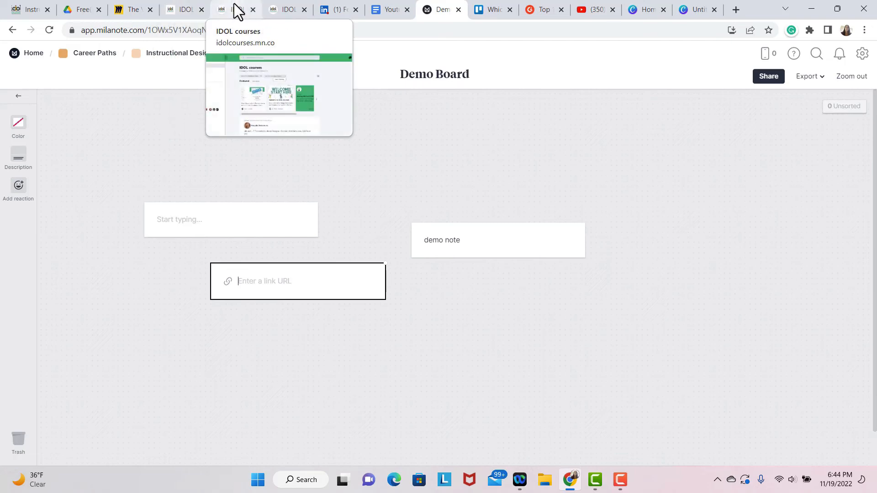
click(44, 8)
click(446, 36)
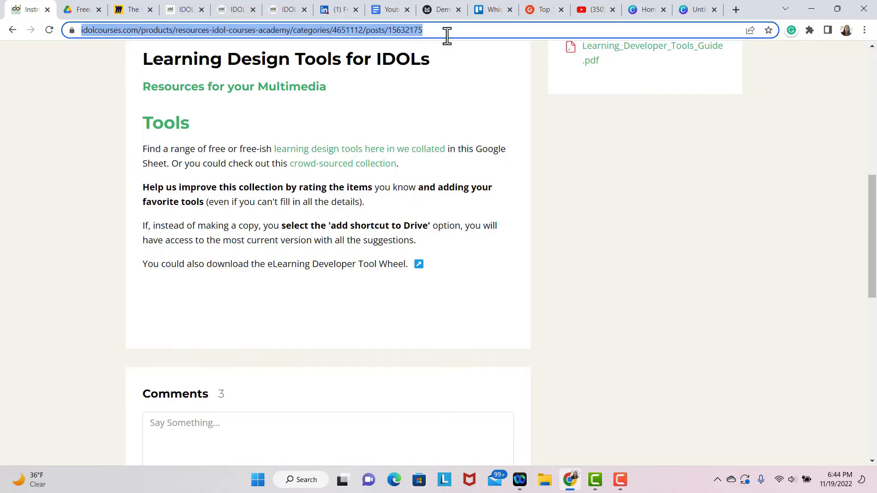
right_click(355, 40)
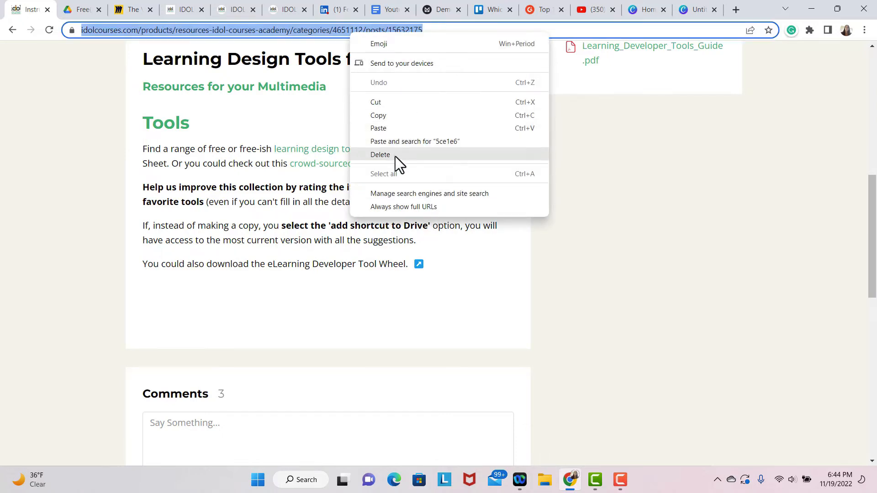
click(389, 115)
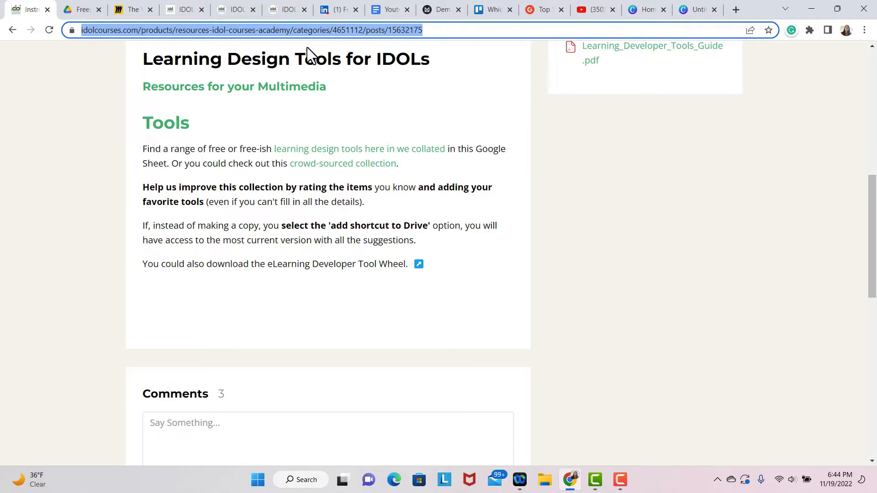
click(442, 9)
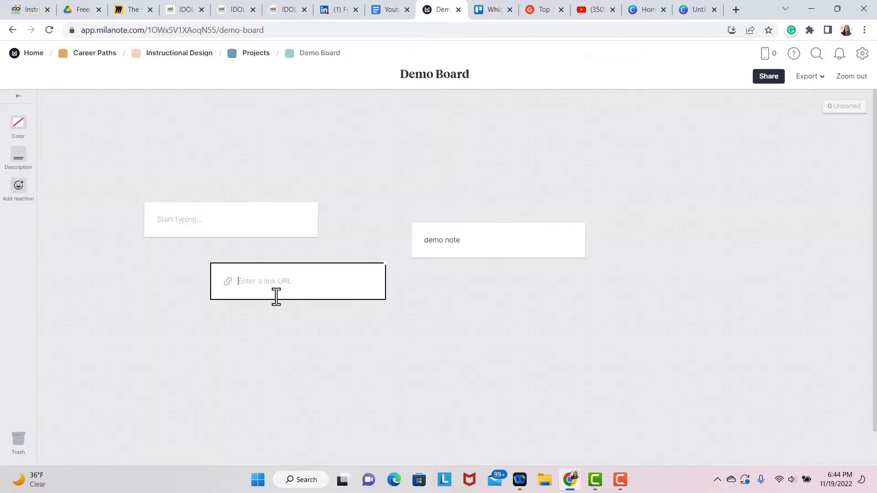
right_click(279, 282)
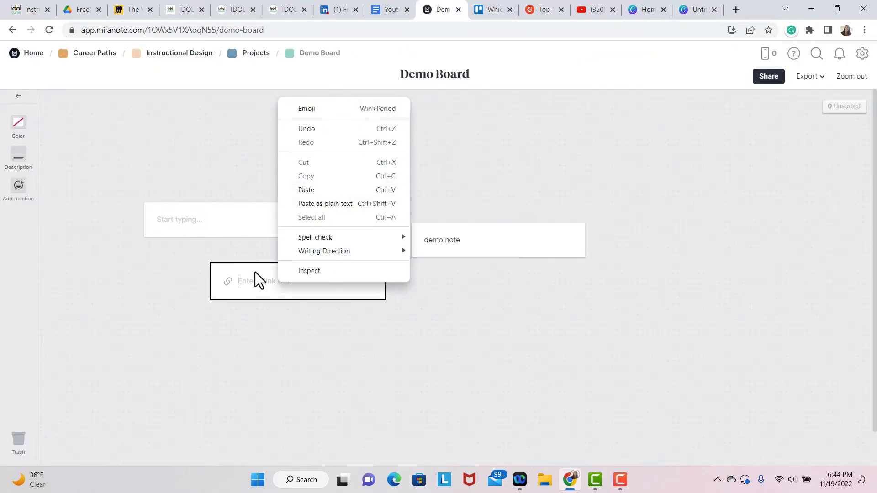
click(307, 189)
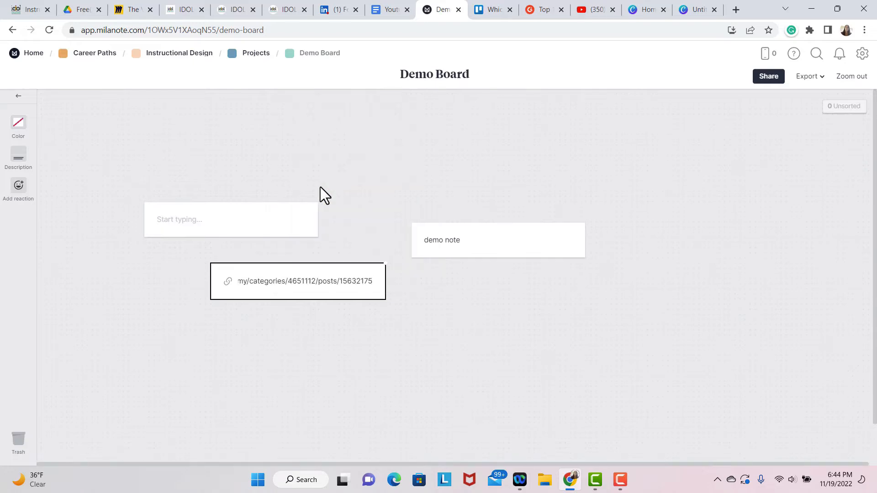
key(Return)
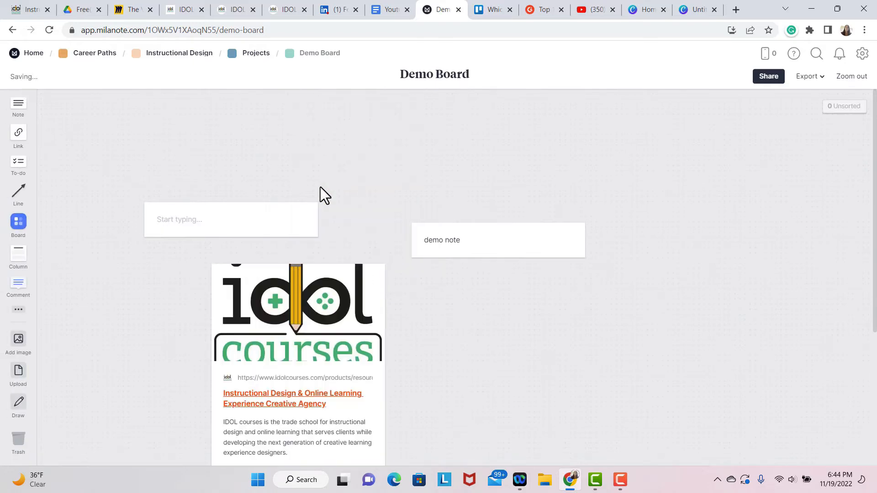
Add a to-do list titled Demo List below the demo note, with the tasks List Item 1 and List Item 2.
scroll(740, 225, down, 3)
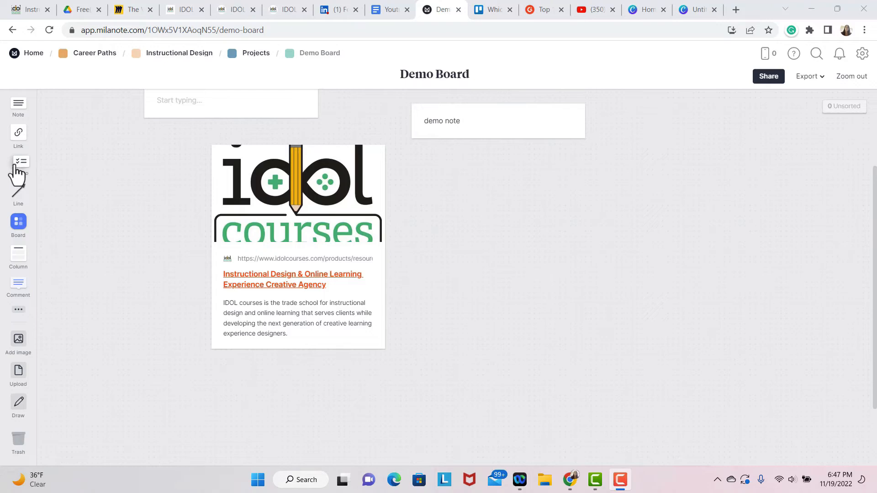
drag(18, 173, 424, 214)
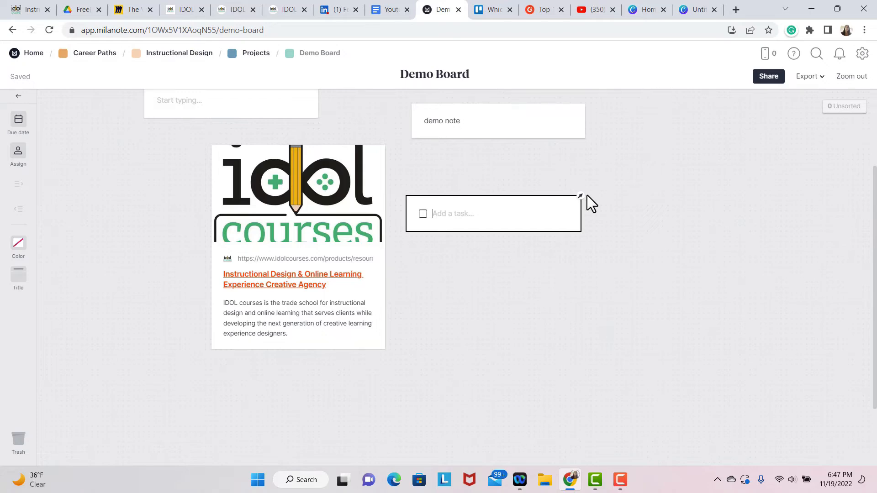
text(Lis)
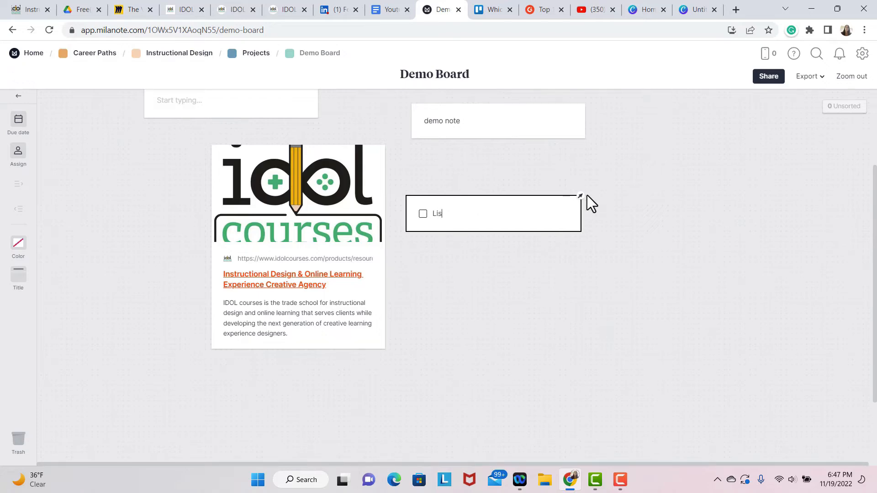
text(t Item 1)
key(Return)
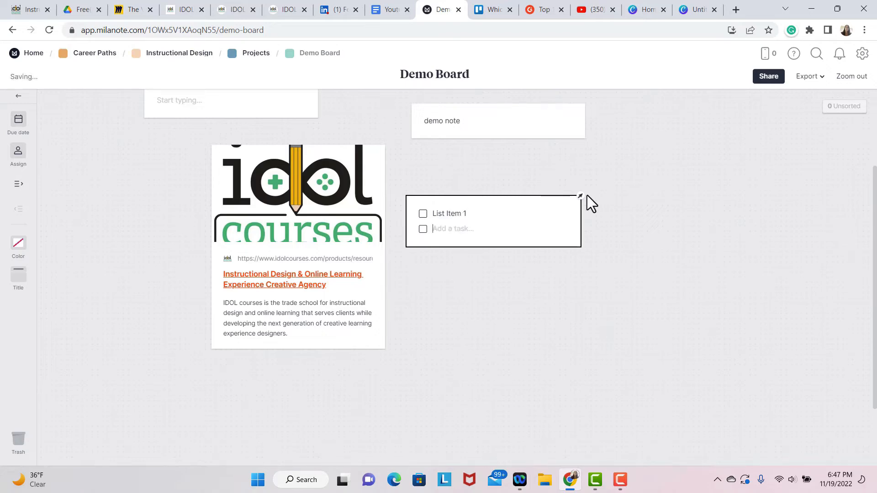
text(L)
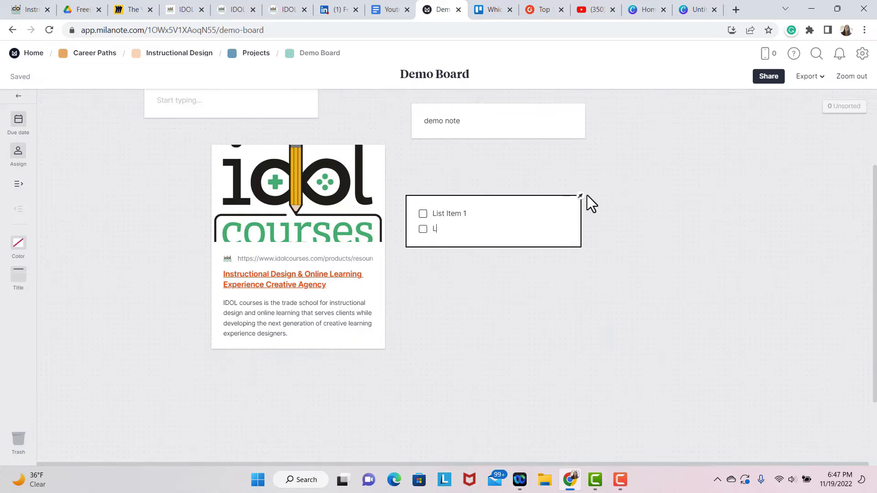
text(ist Item)
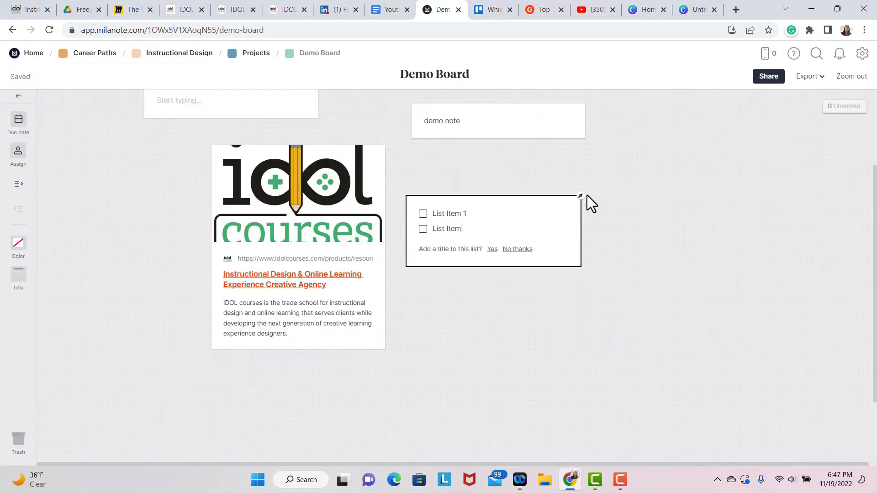
text( 2)
click(494, 254)
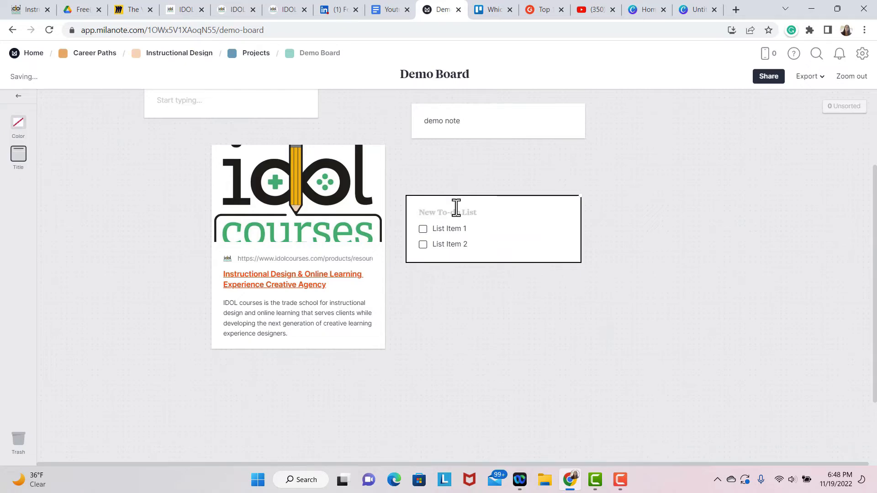
text(Demo List)
Add the tasks List Item 3 and List Item 4 to the end of Demo List.
click(473, 243)
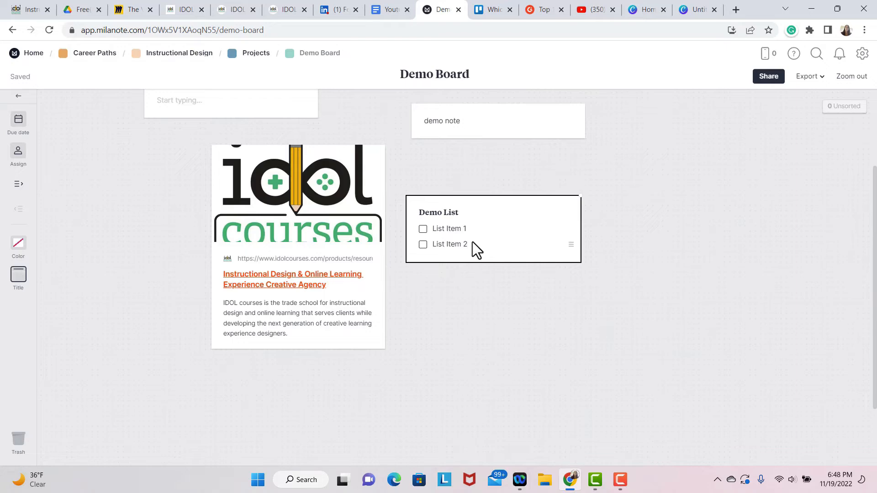
key(Return)
text(Li)
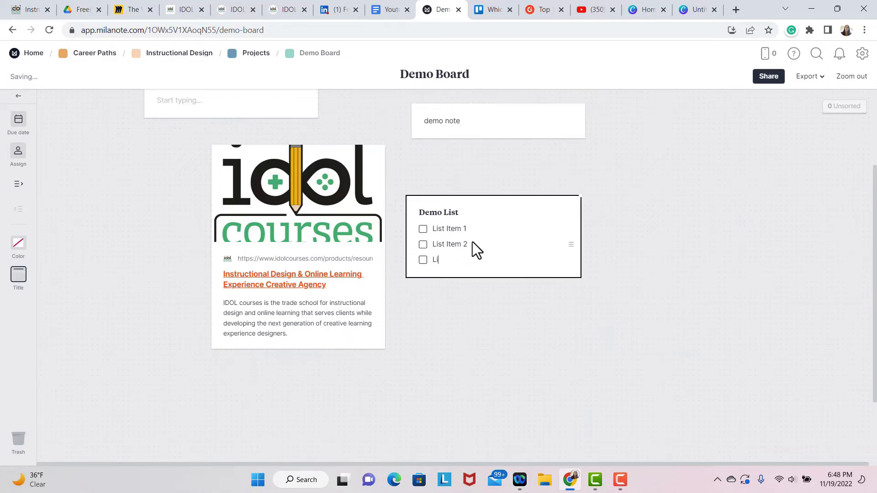
text(st Item 3)
key(Return)
text(L)
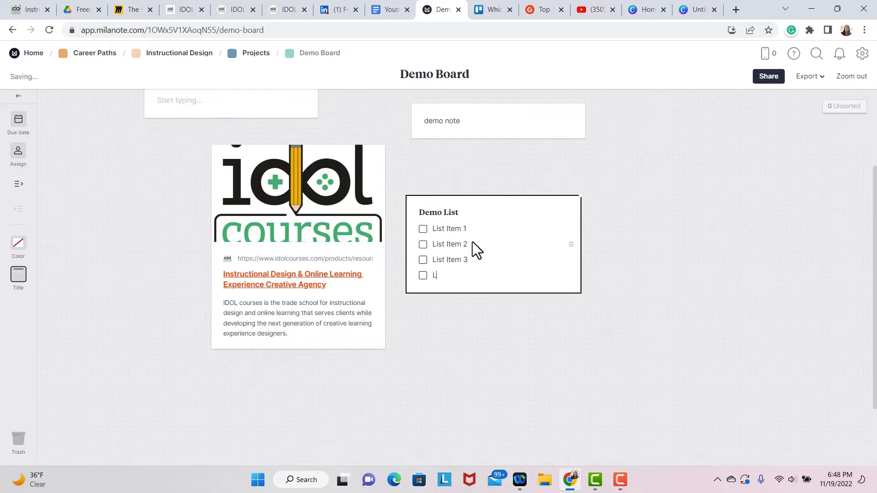
text(ist Item )
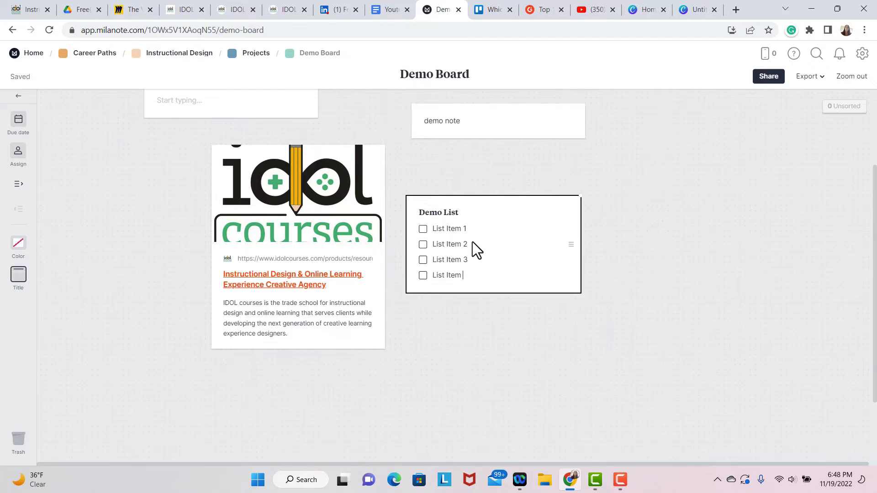
text(4)
Mark List Item 1 and List Item 2 as done and delete the completed tasks from Demo List.
click(423, 229)
click(423, 245)
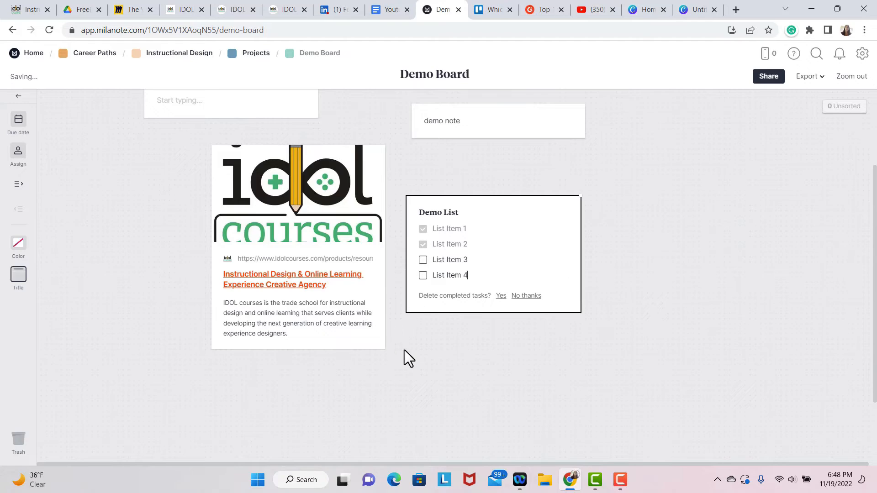
click(501, 296)
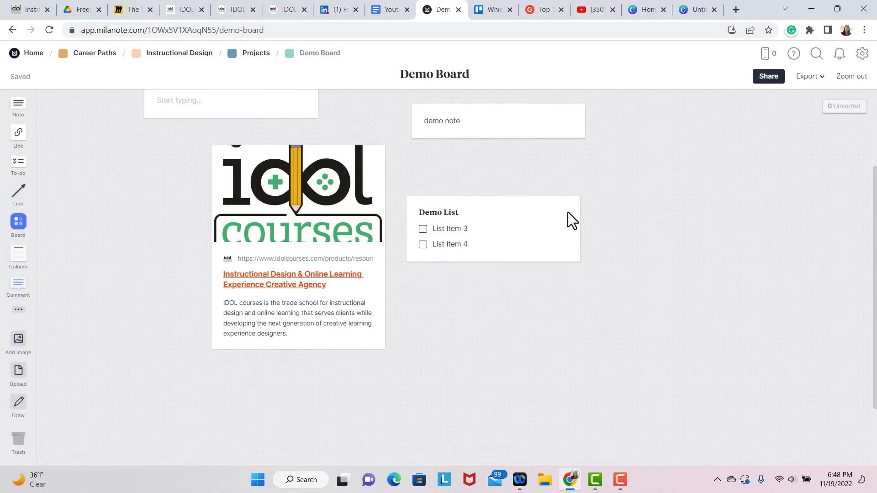
click(535, 231)
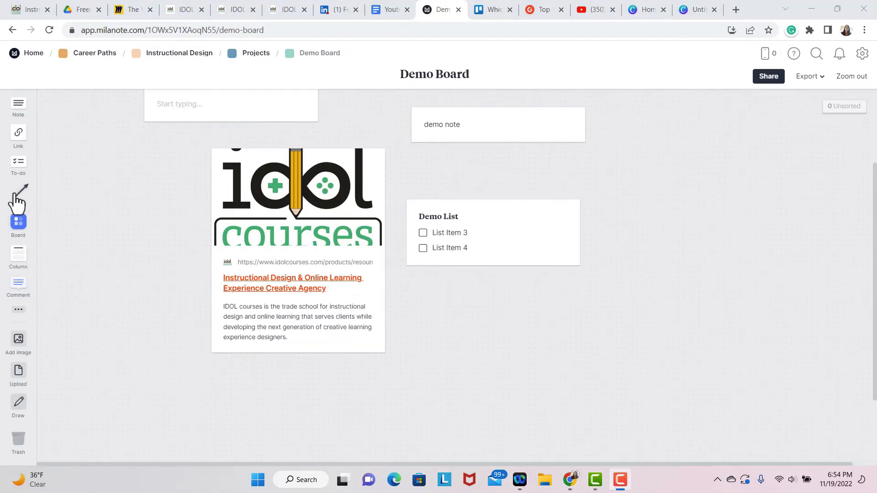
Connect the IDOL courses link card to the demo note with an arrow pointing at the note.
drag(18, 197, 434, 172)
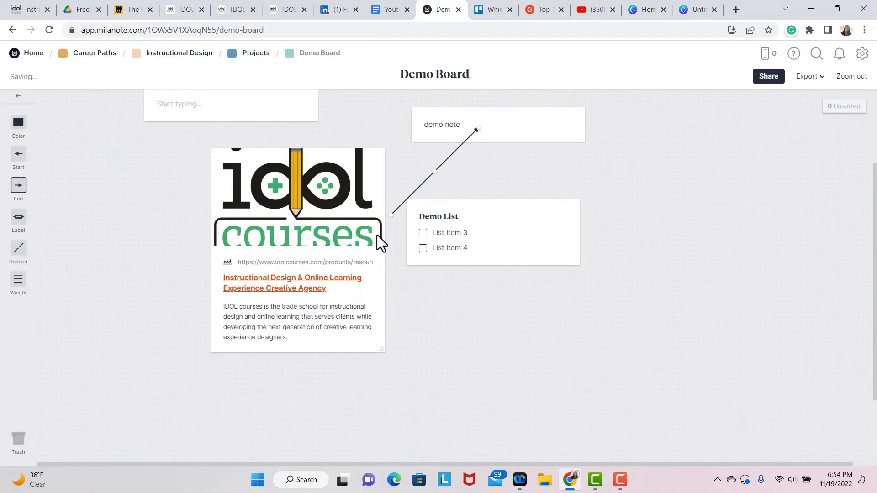
drag(394, 212, 361, 250)
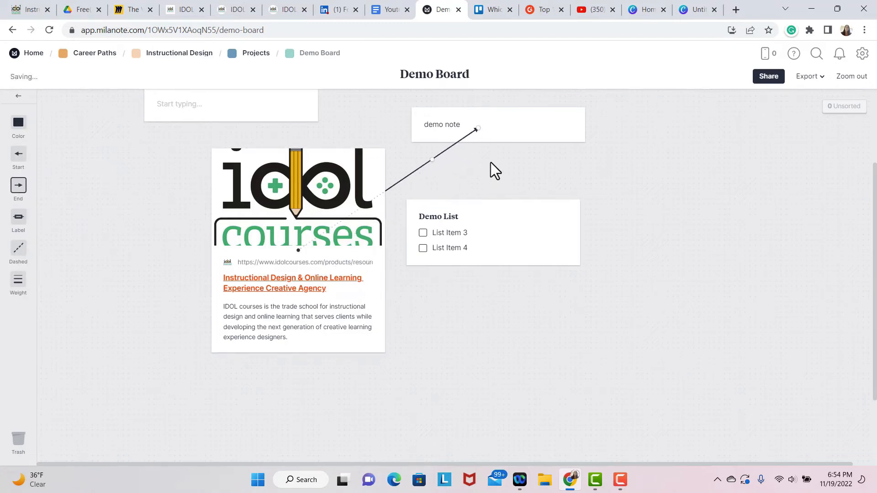
drag(474, 132, 473, 130)
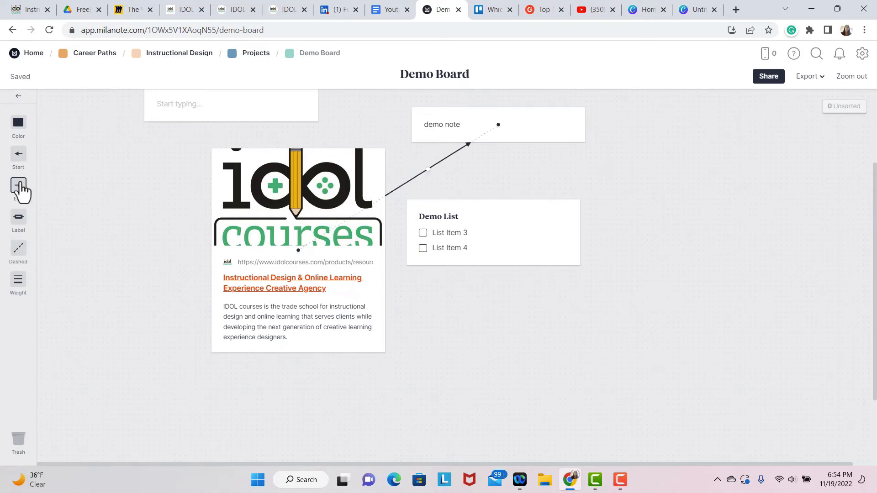
click(174, 256)
Connect the IDOL courses link card to Demo List with a second arrow, and move the list farther away from the card.
drag(13, 195, 380, 261)
drag(340, 297, 378, 267)
drag(413, 227, 413, 238)
drag(521, 232, 599, 222)
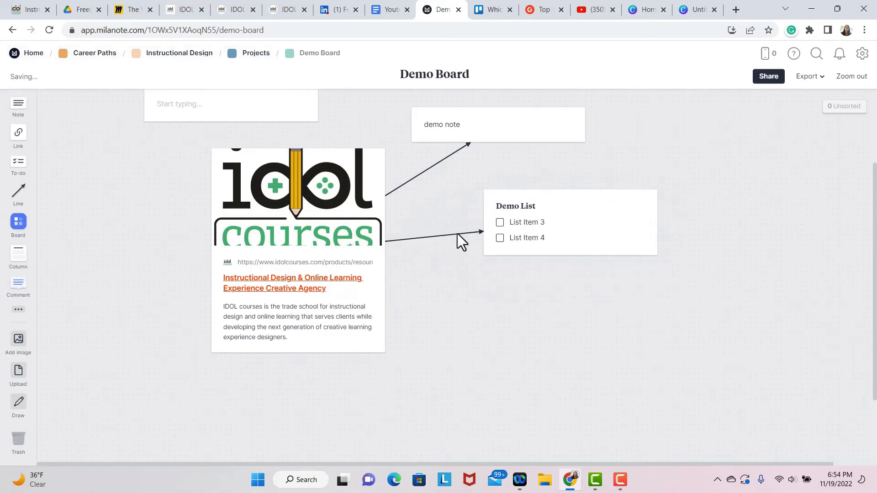
Remove the end arrowhead from the line leading to Demo List and make that line dashed.
click(456, 234)
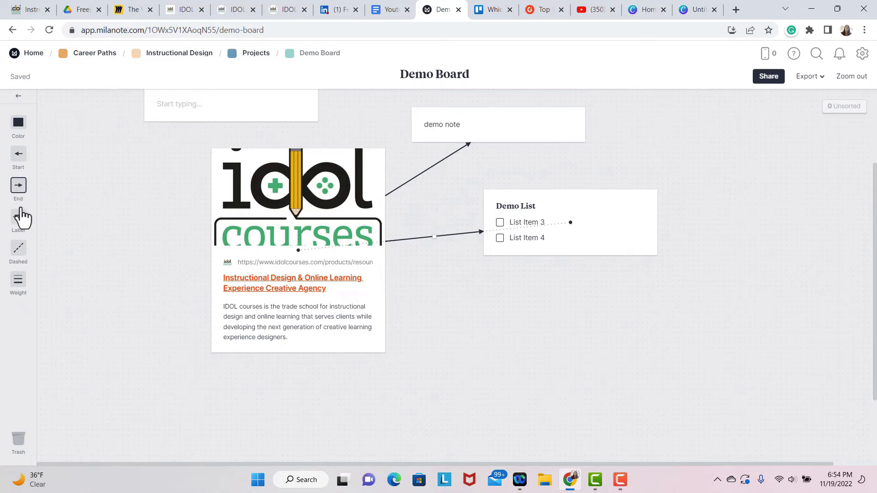
click(20, 186)
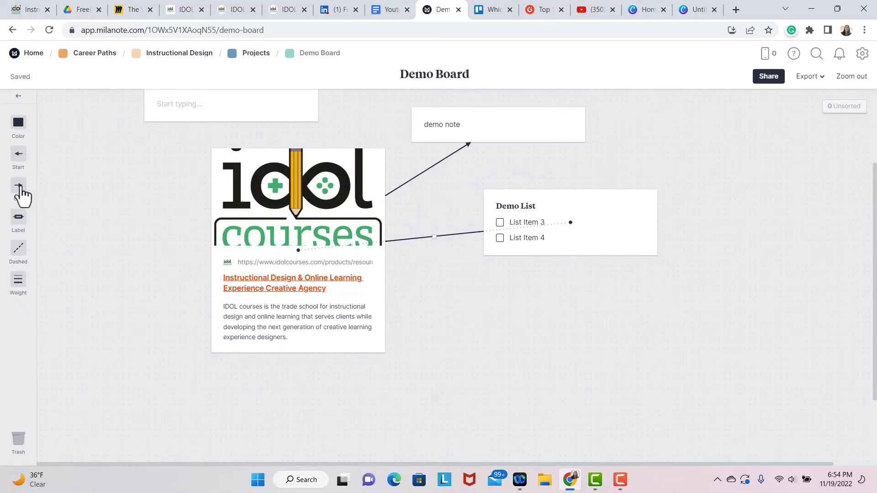
click(18, 248)
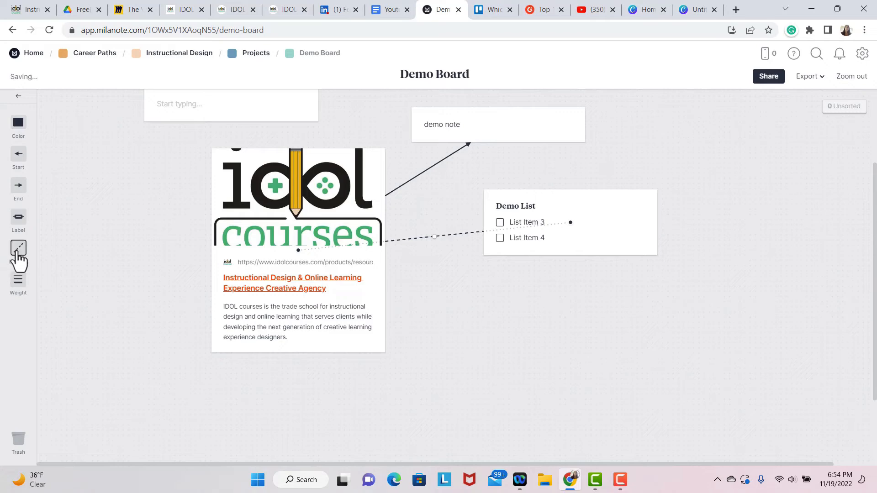
Add the label "Connection Explanation" to the dashed line between the link card and Demo List.
click(20, 218)
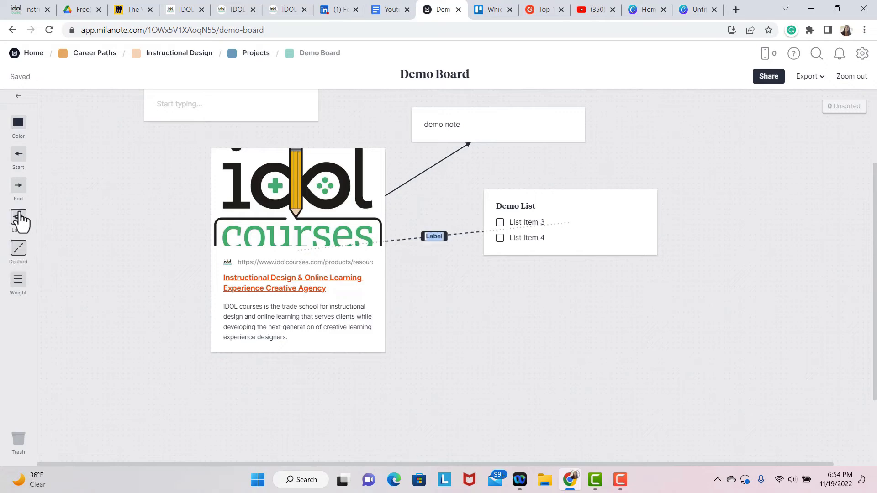
key(BackSpace)
text(Connection Ex)
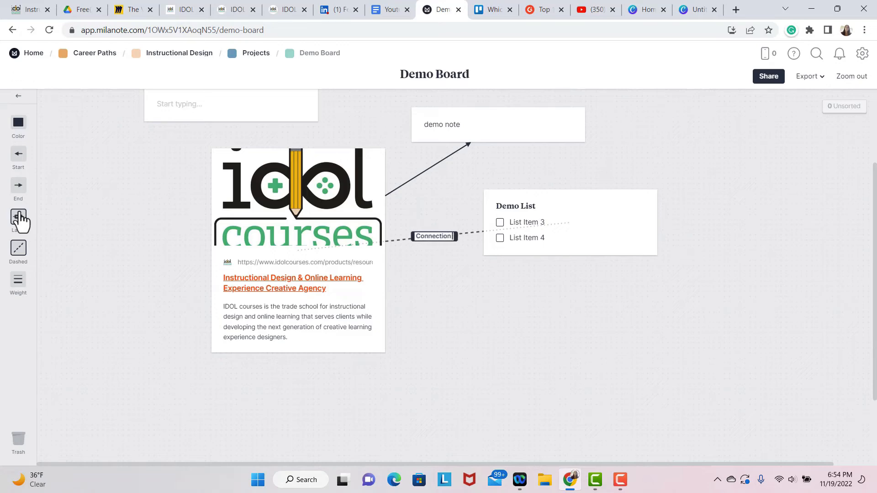
text(ana)
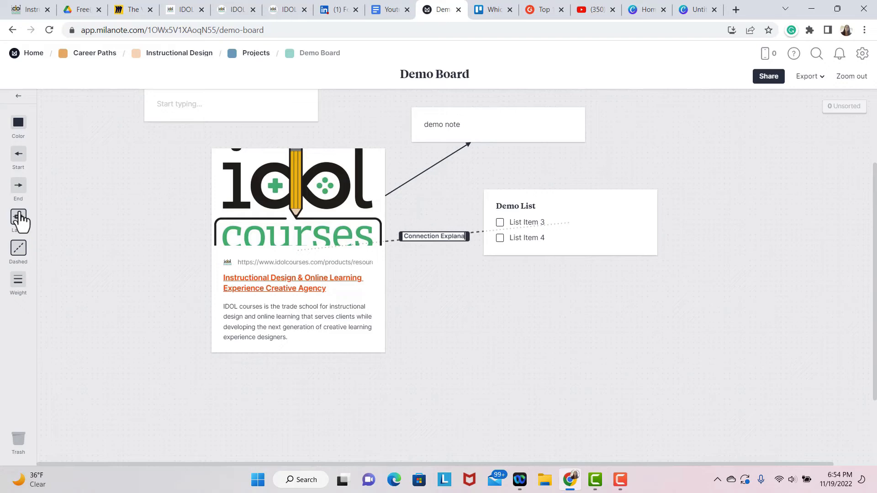
text(tion)
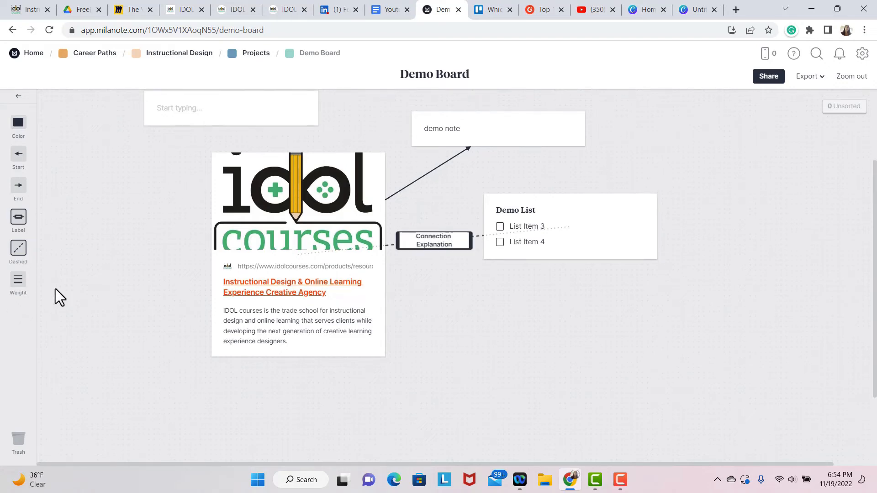
Color the labeled dashed line red and set its weight to the thickest option.
click(18, 127)
click(86, 113)
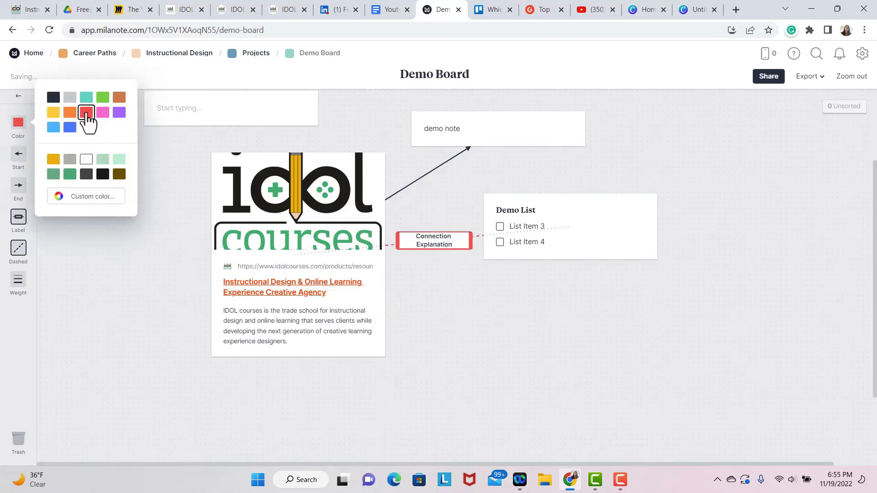
click(19, 281)
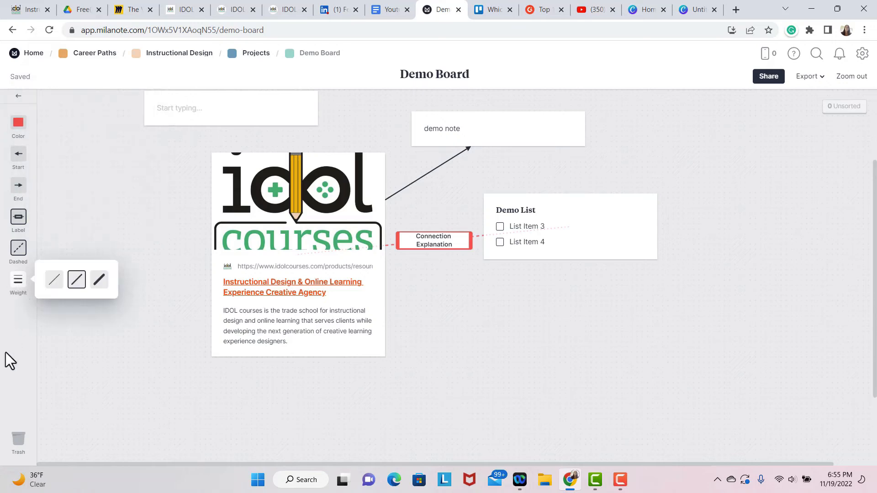
click(52, 282)
click(99, 280)
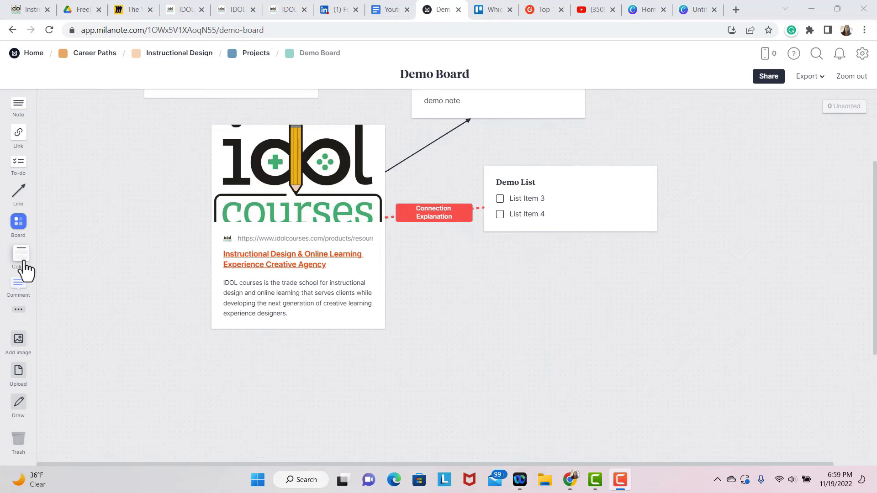
Place a new column below Demo List and title it Demo Column.
drag(25, 270, 500, 289)
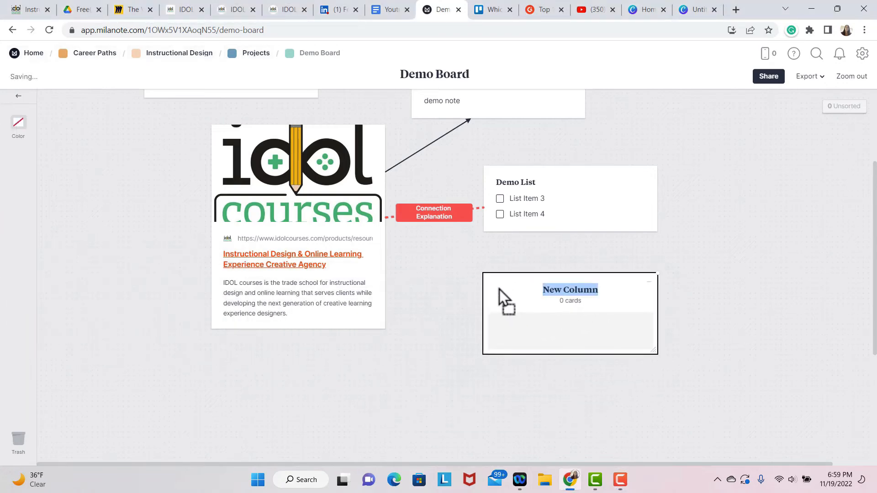
key(BackSpace)
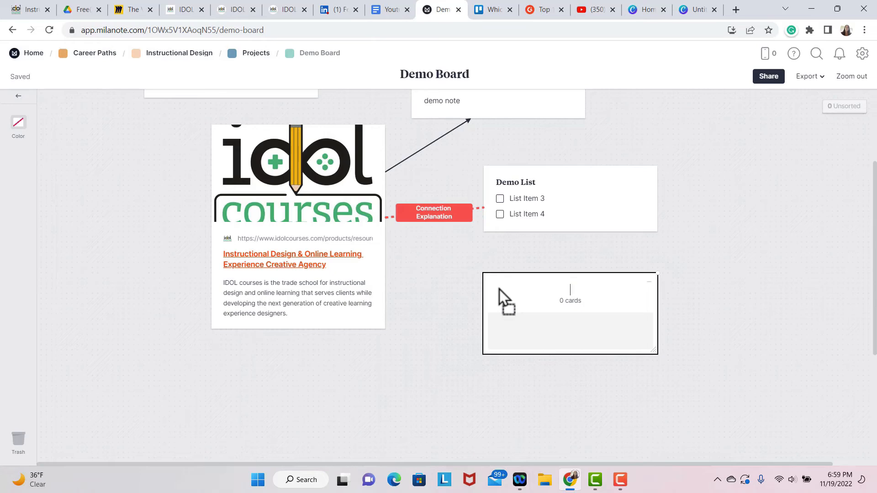
text(Demo Column)
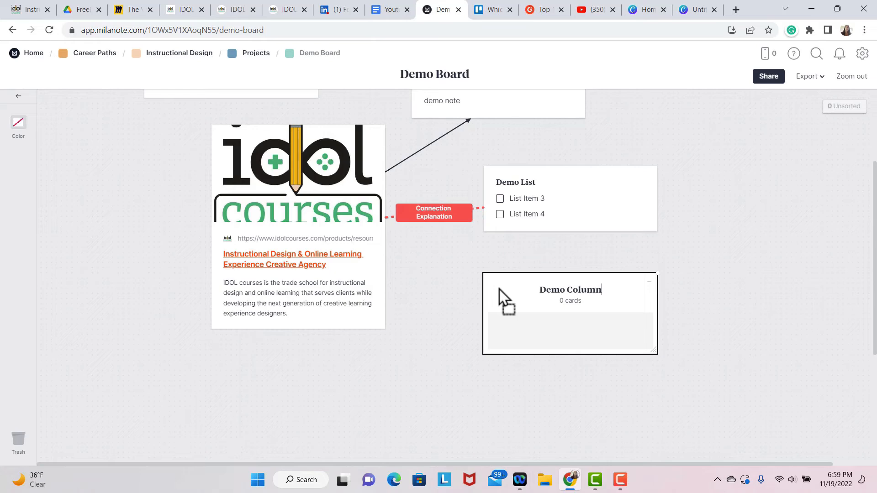
click(412, 373)
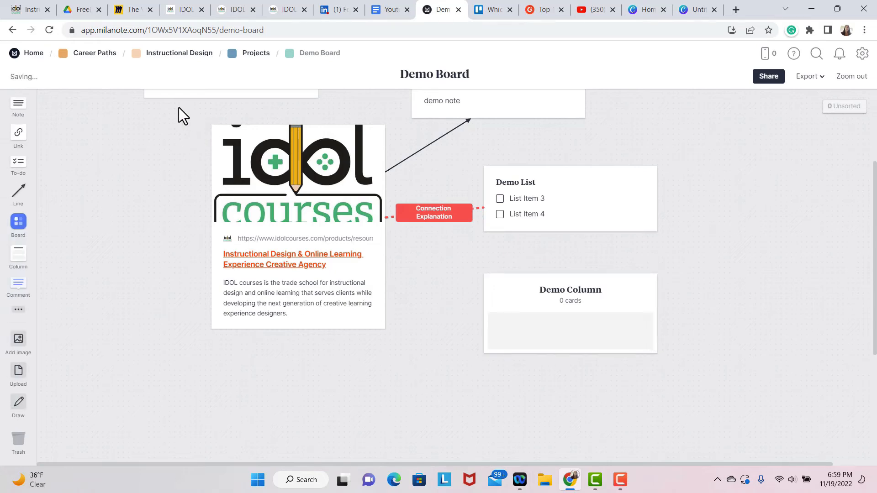
Move the empty note from the board into Demo Column and add a second empty note beneath it.
drag(157, 93, 499, 339)
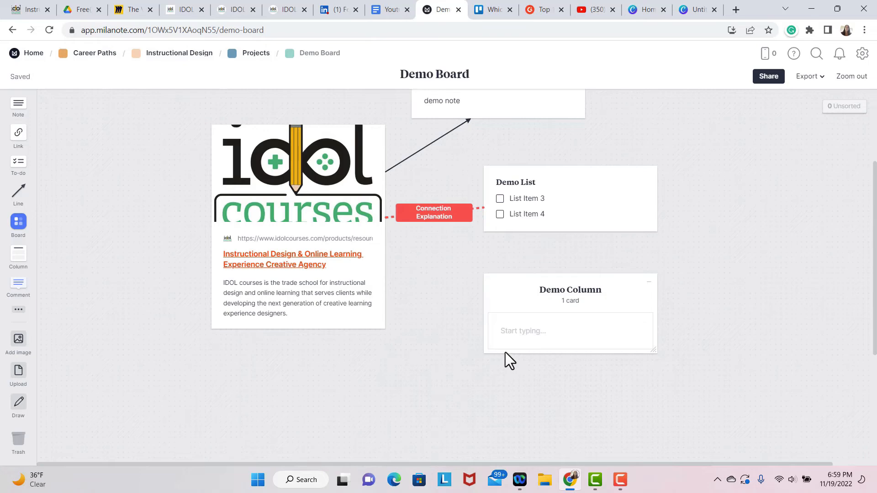
double_click(505, 352)
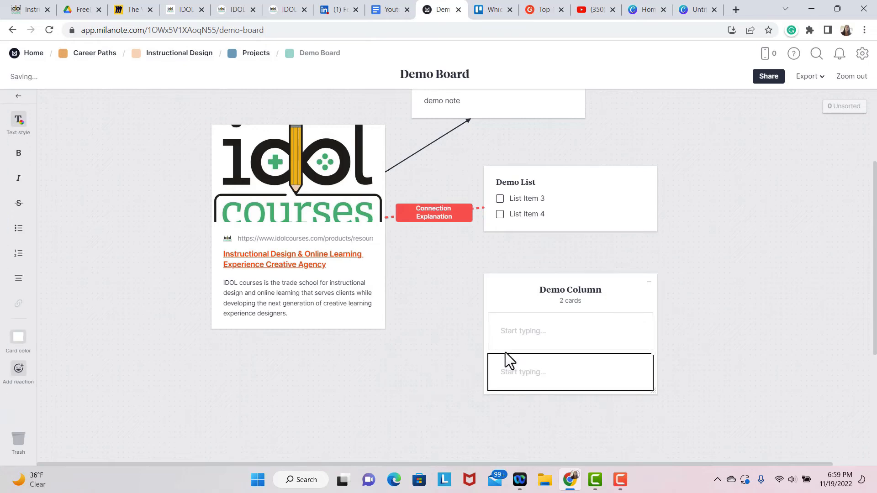
click(124, 297)
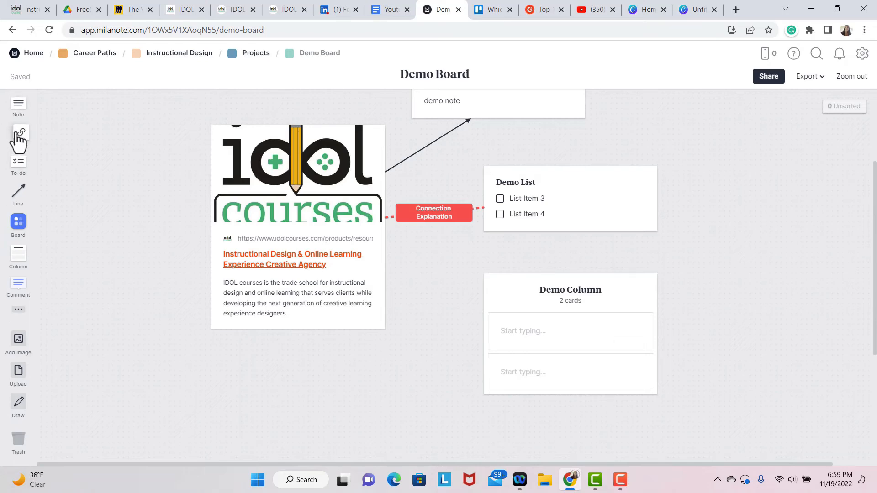
Add an empty link card, an empty to-do list and a new board below the notes in Demo Column.
drag(19, 137, 513, 391)
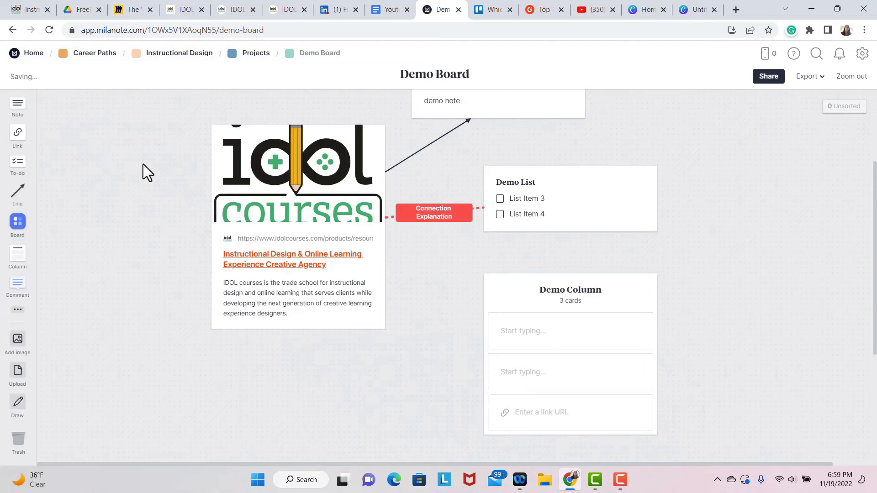
drag(18, 167, 508, 427)
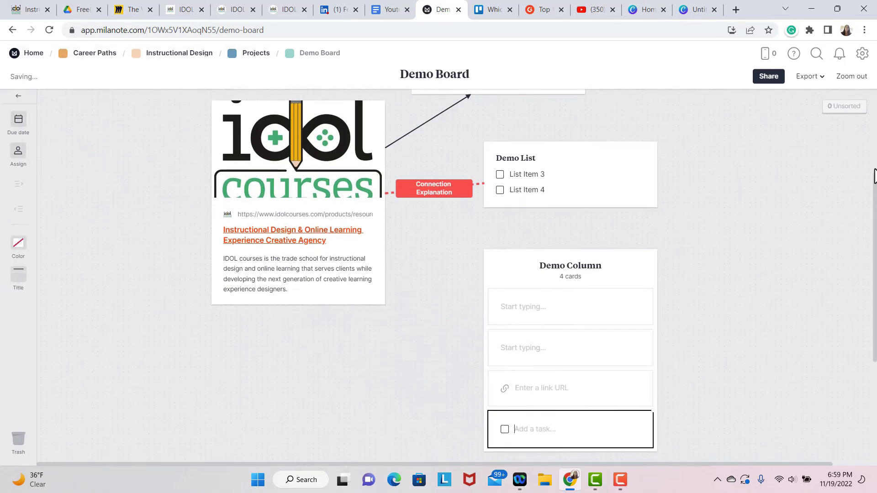
scroll(201, 291, down, 3)
click(201, 292)
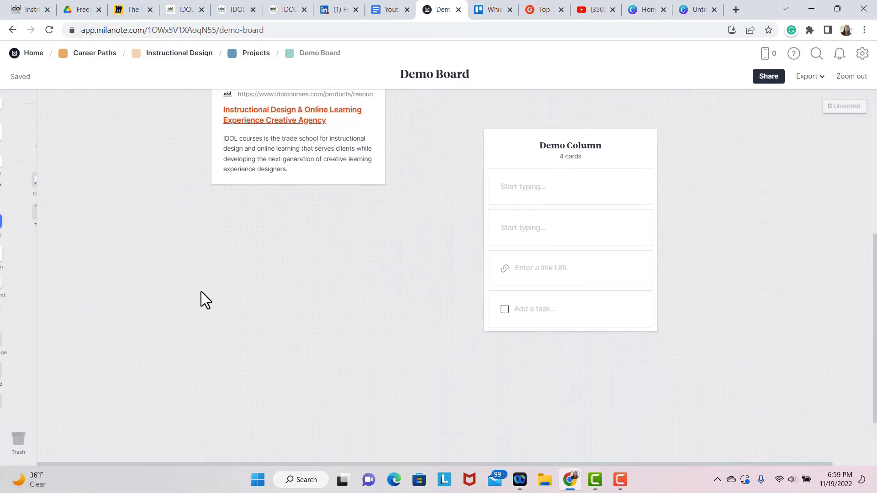
drag(20, 227, 593, 325)
click(815, 293)
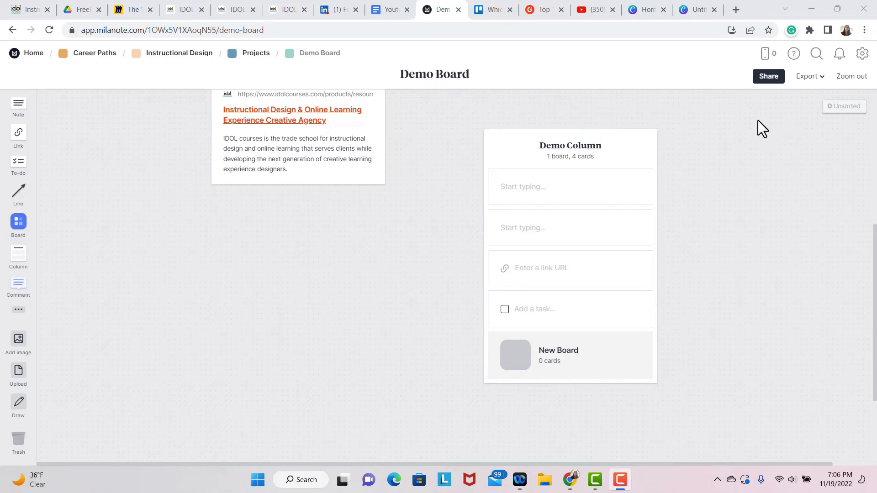
Review the sharing options of Demo Board and place an empty comment card below the IDOL courses link card.
click(761, 87)
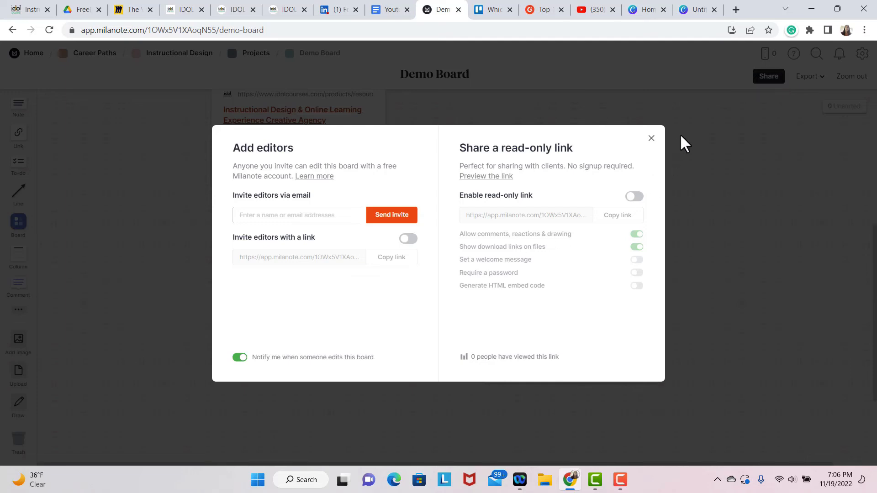
click(651, 139)
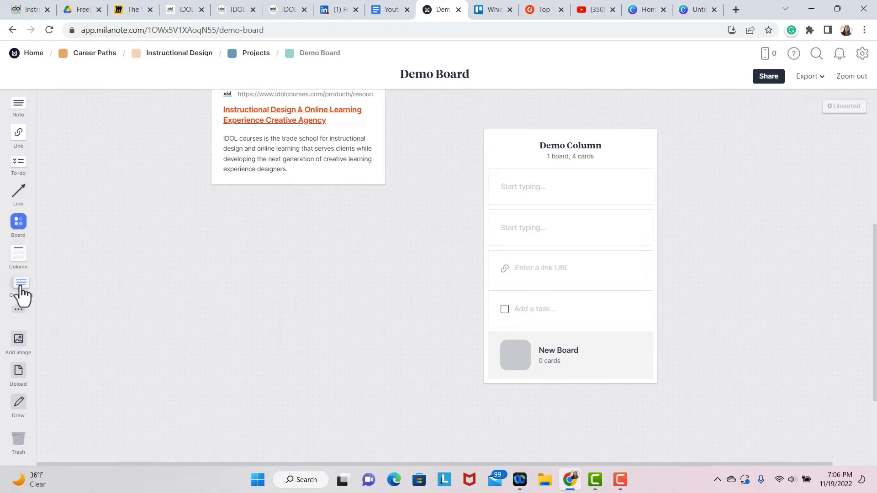
drag(21, 289, 317, 269)
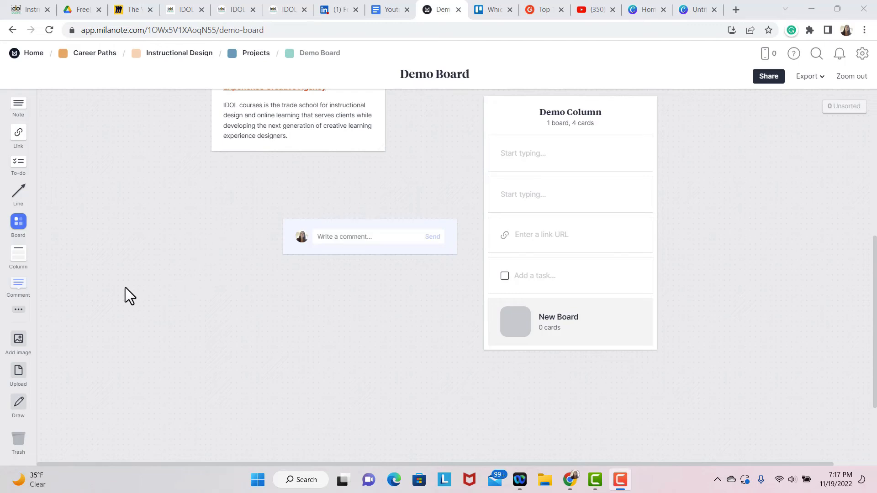
Add a color swatch card below and beside the comment card and set its color to hex 5CE1E6.
click(16, 313)
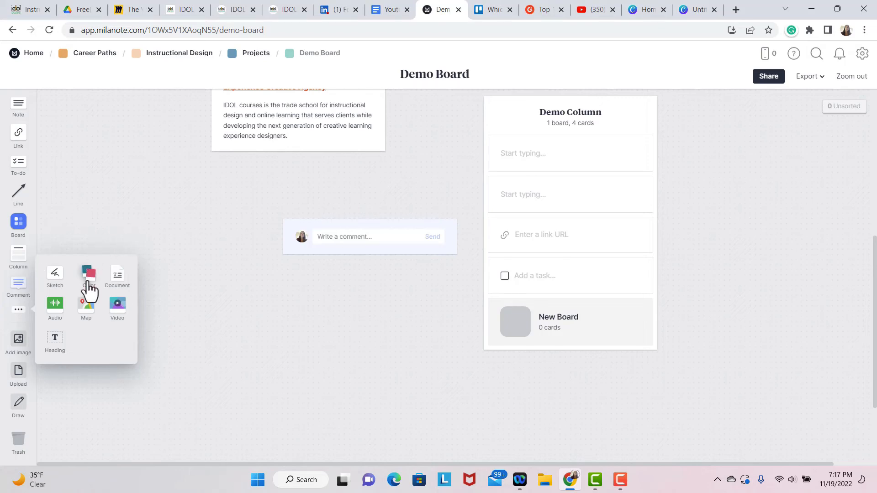
drag(90, 284, 175, 260)
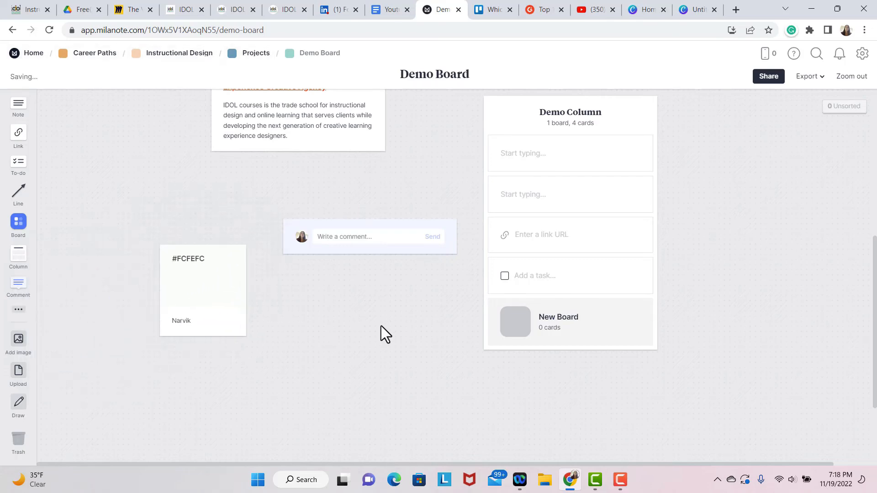
click(203, 286)
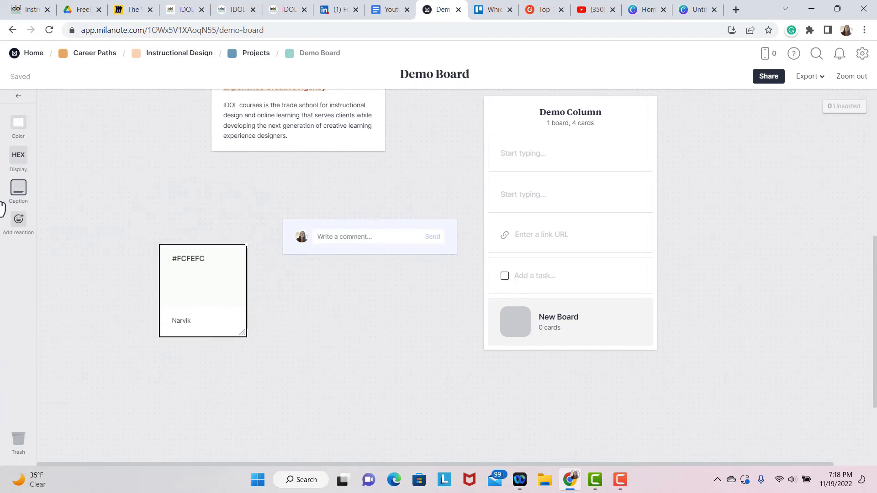
click(18, 123)
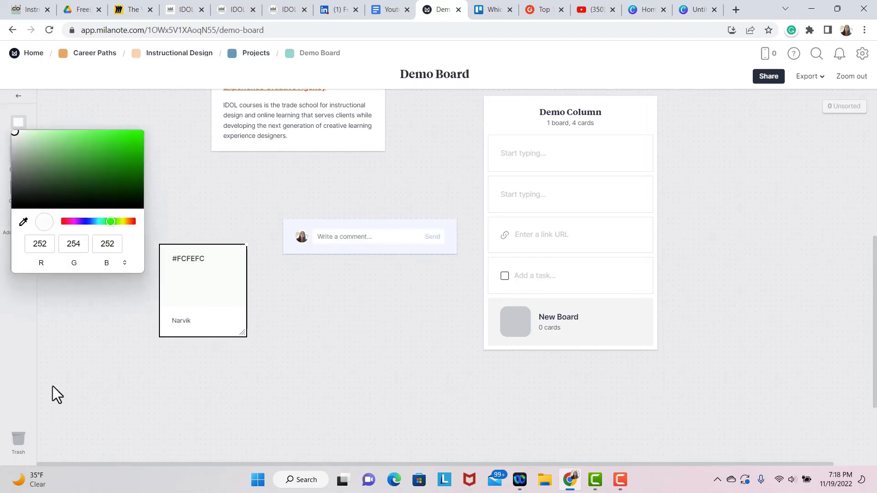
click(90, 265)
click(89, 265)
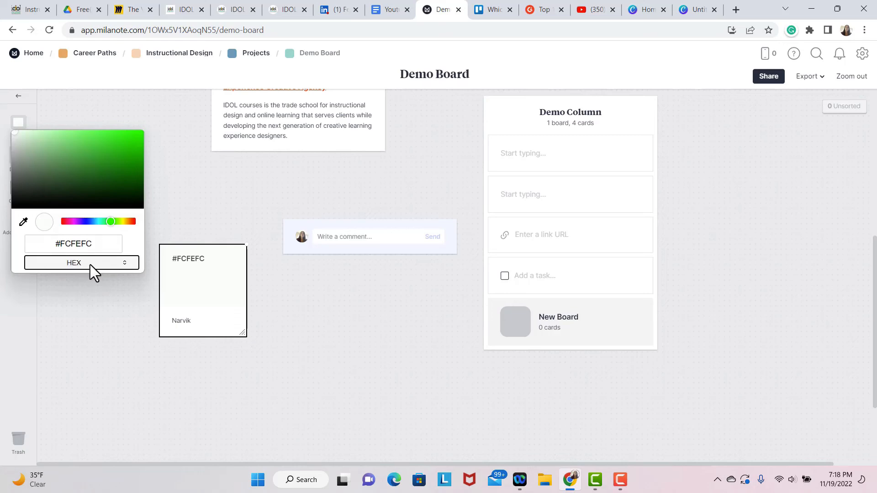
click(101, 244)
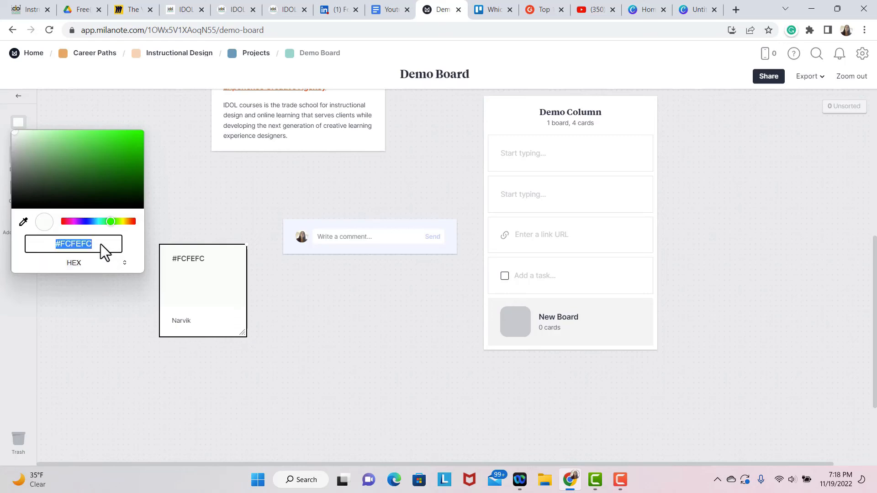
text(5C)
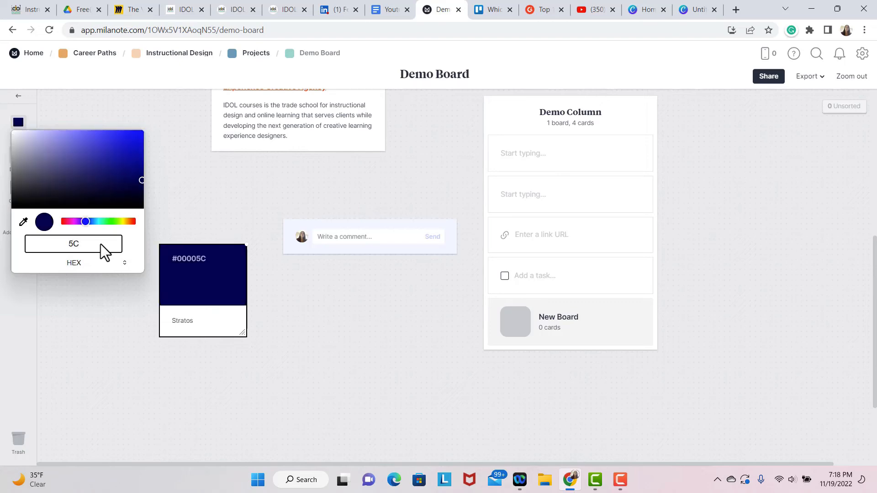
text(E)
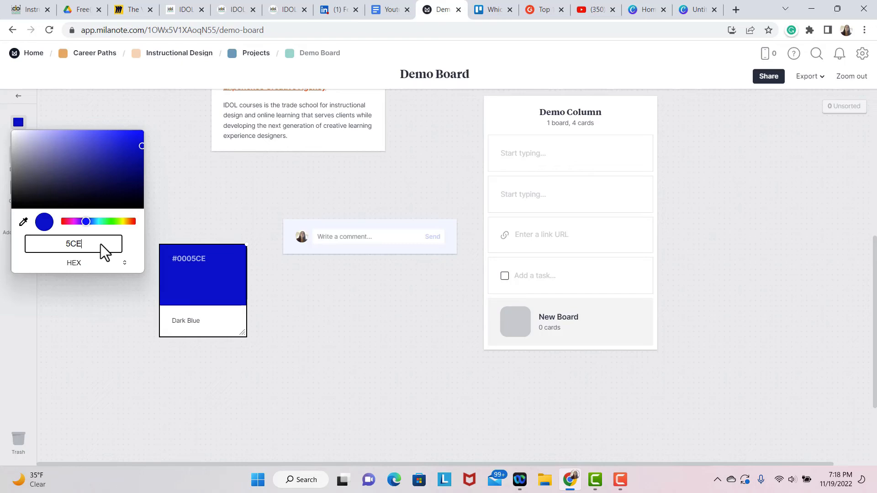
text(1E)
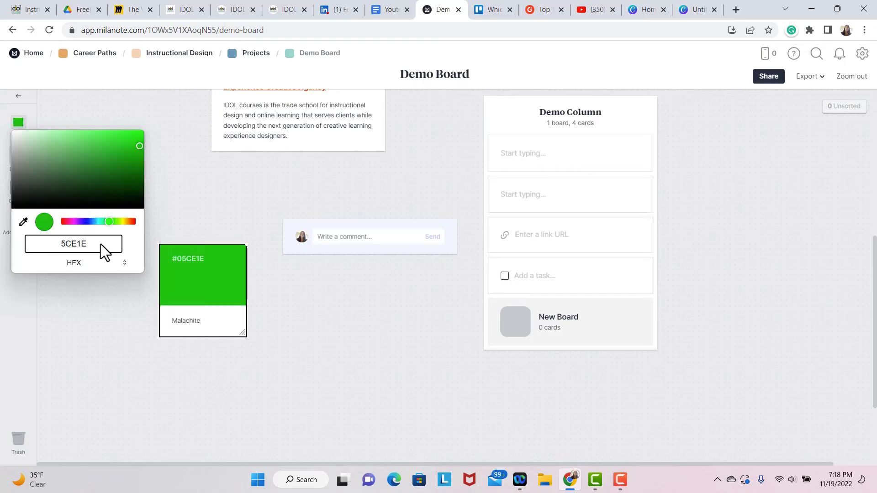
text(6)
key(Return)
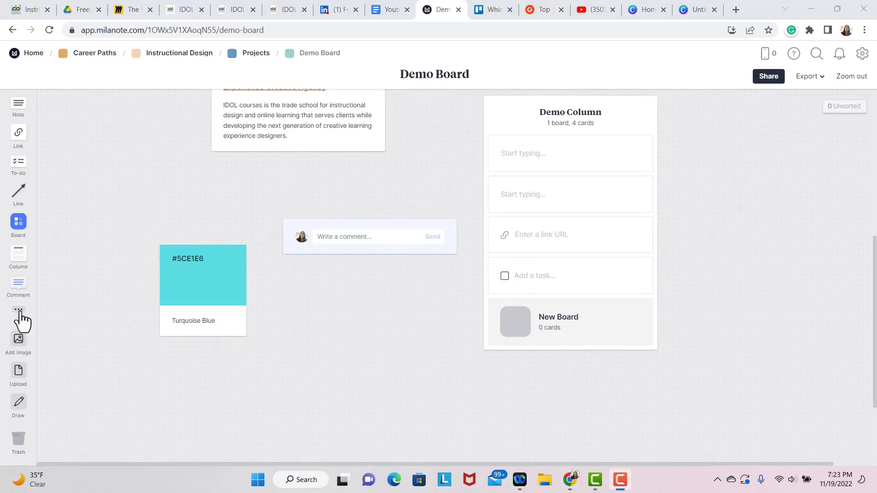
Add a sketch card below the comment card, draw one curved freehand stroke in it and save the sketch.
click(18, 312)
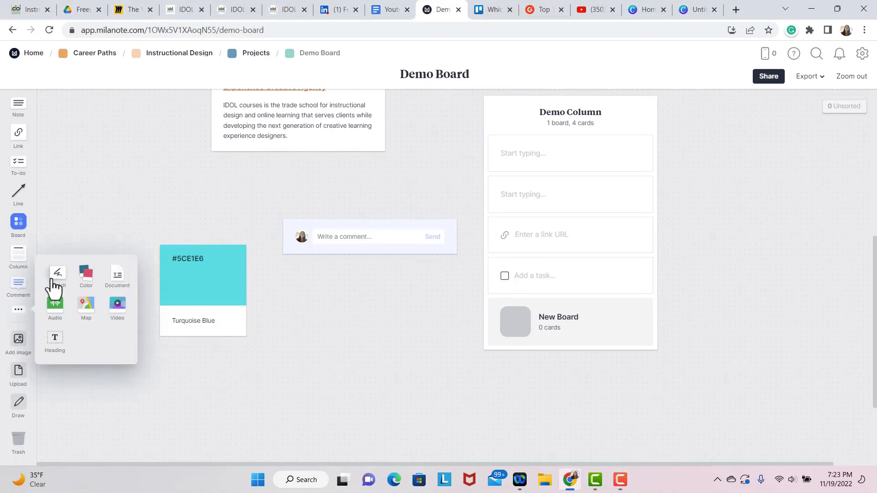
mouse_move(58, 280)
mouse_down()
mouse_move(74, 270)
mouse_move(301, 323)
mouse_up()
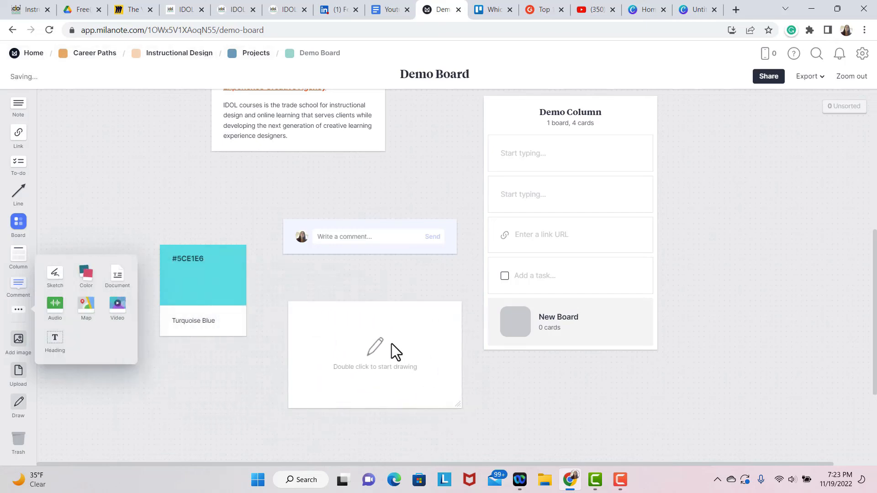
click(351, 339)
double_click(350, 339)
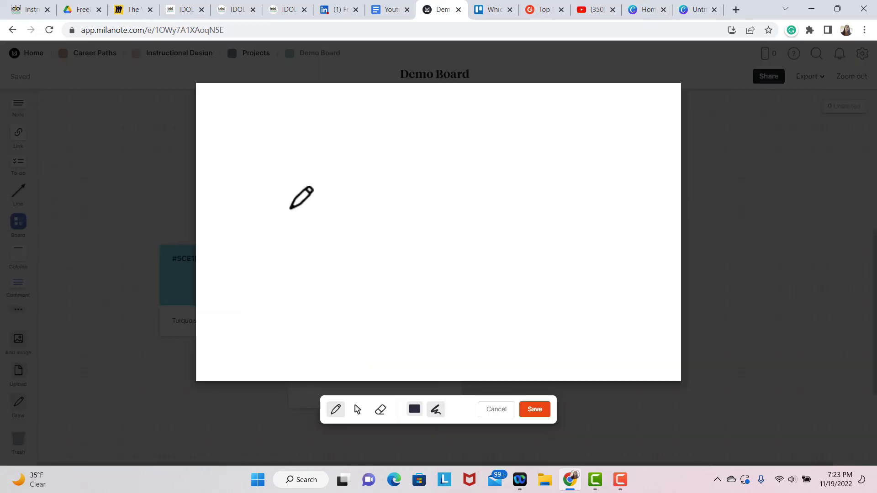
mouse_move(289, 204)
mouse_down()
mouse_move(413, 168)
mouse_move(490, 173)
mouse_up()
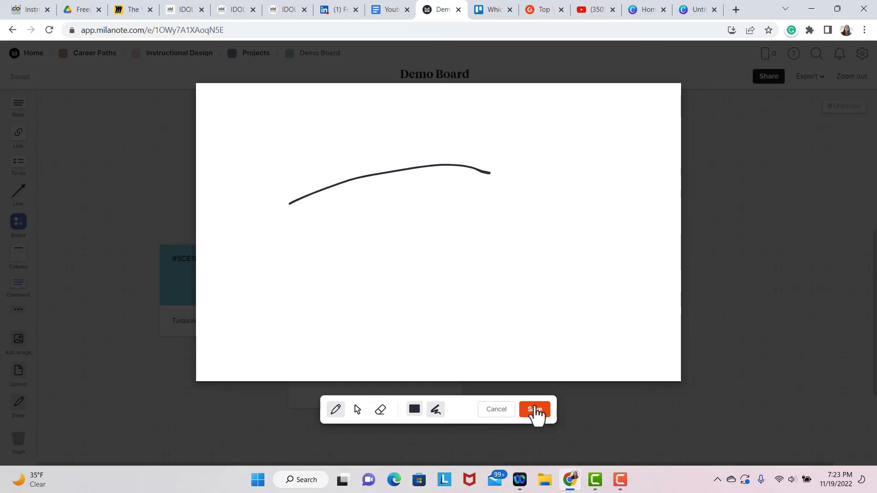
click(532, 410)
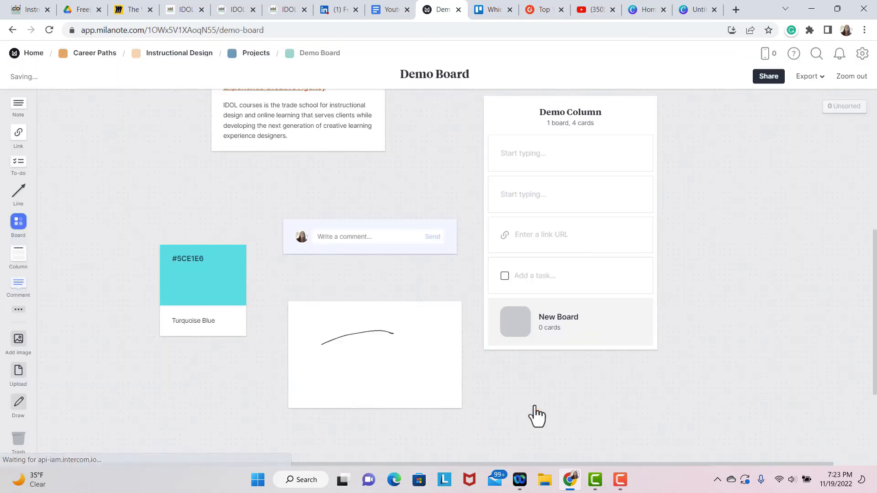
Place a new empty document on the board below Demo Column, keeping its default name.
click(18, 320)
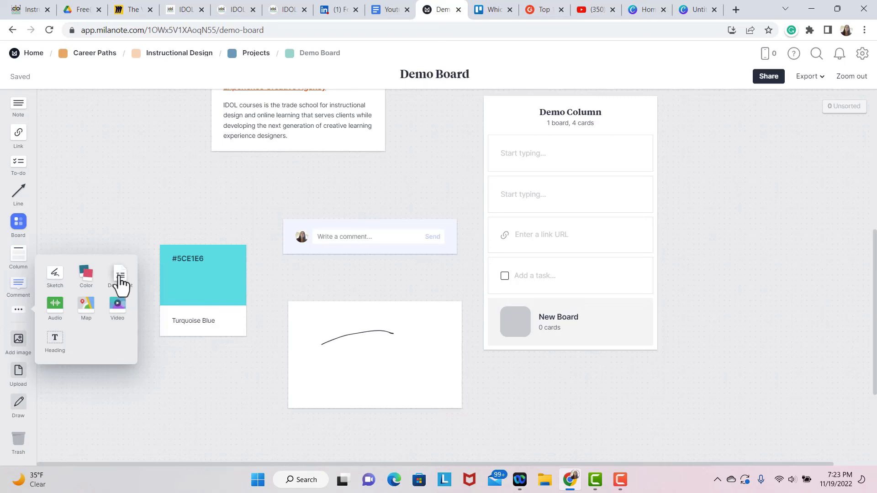
drag(118, 277, 600, 399)
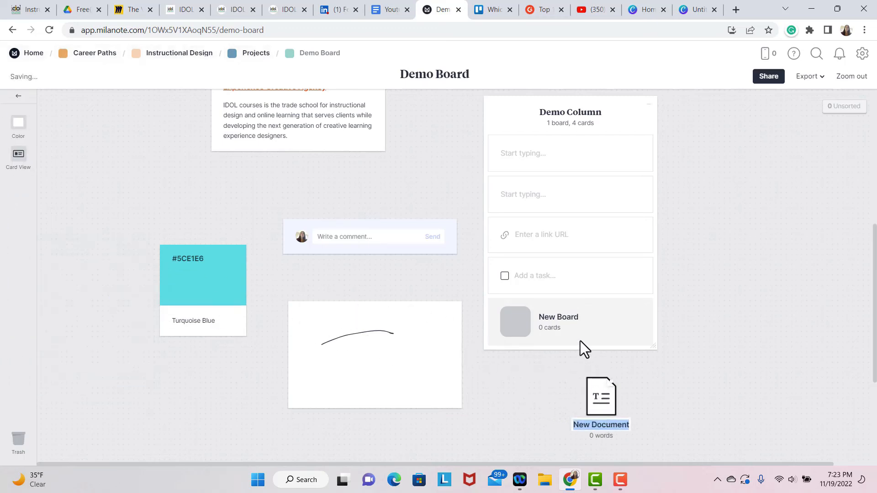
click(549, 408)
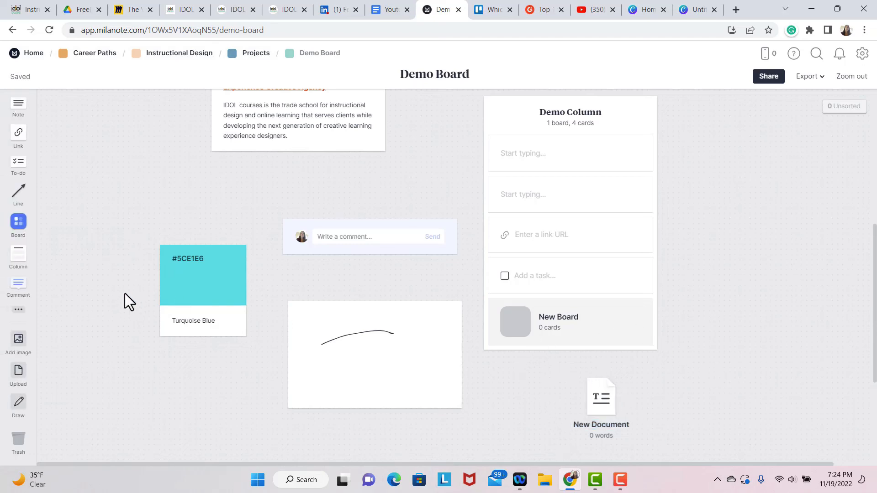
Add an empty audio card below the turquoise swatch and an empty map card above the swatch.
click(18, 310)
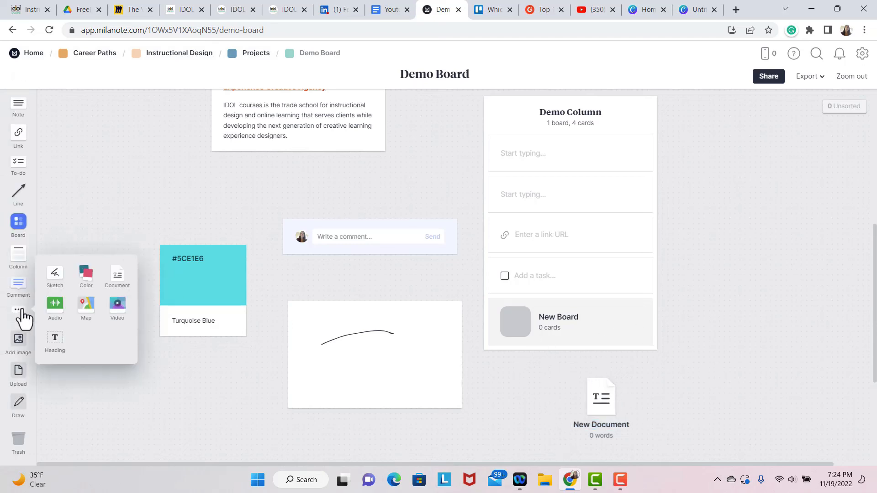
drag(59, 315, 133, 407)
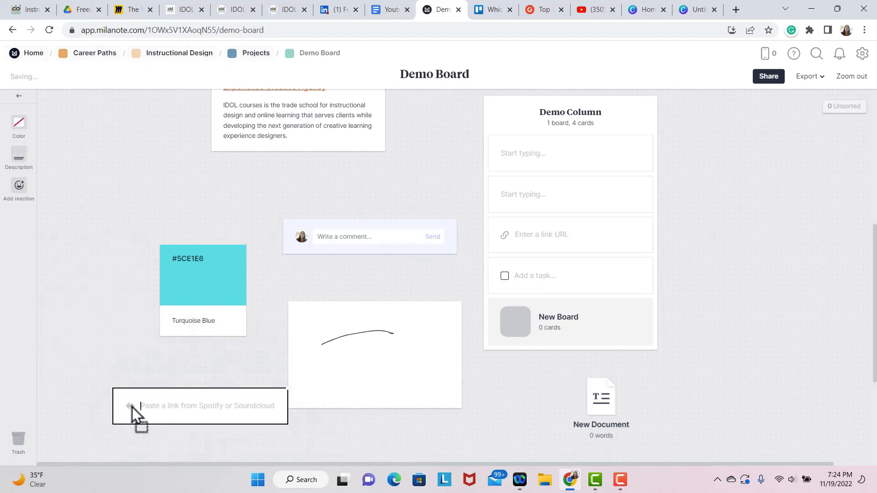
click(79, 189)
click(19, 315)
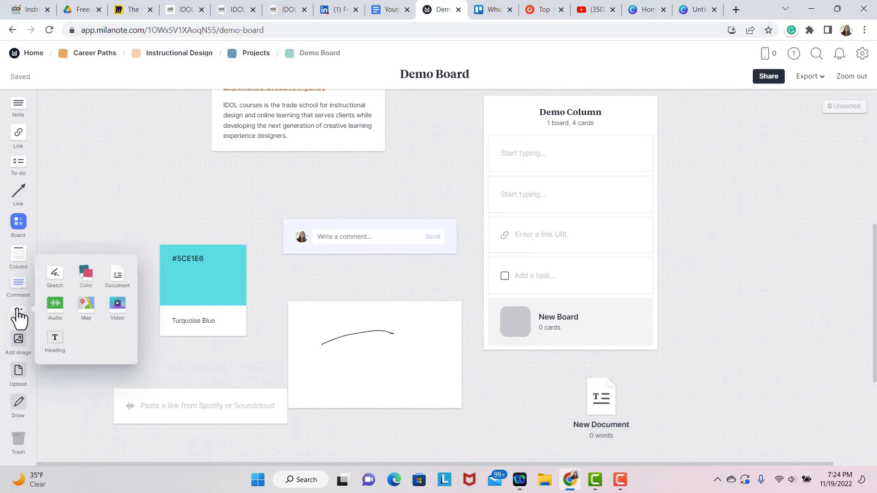
drag(86, 315, 93, 201)
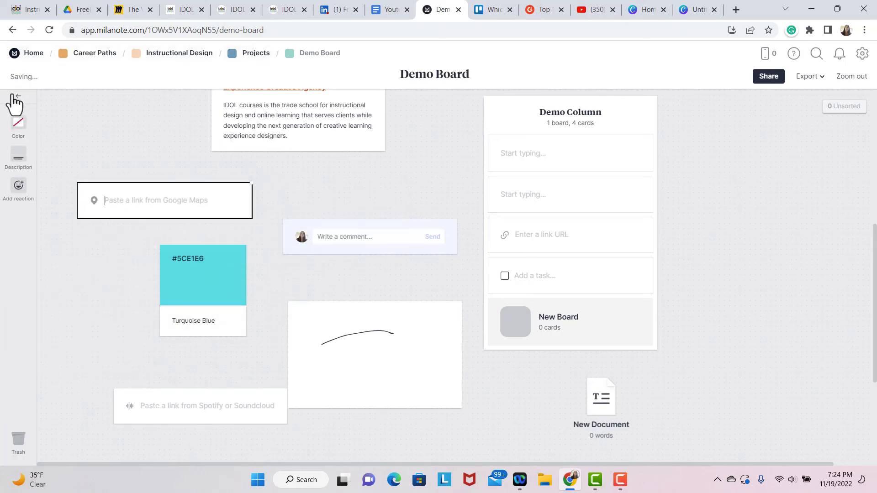
Place an empty video card on the board to the right of Demo Column.
click(94, 304)
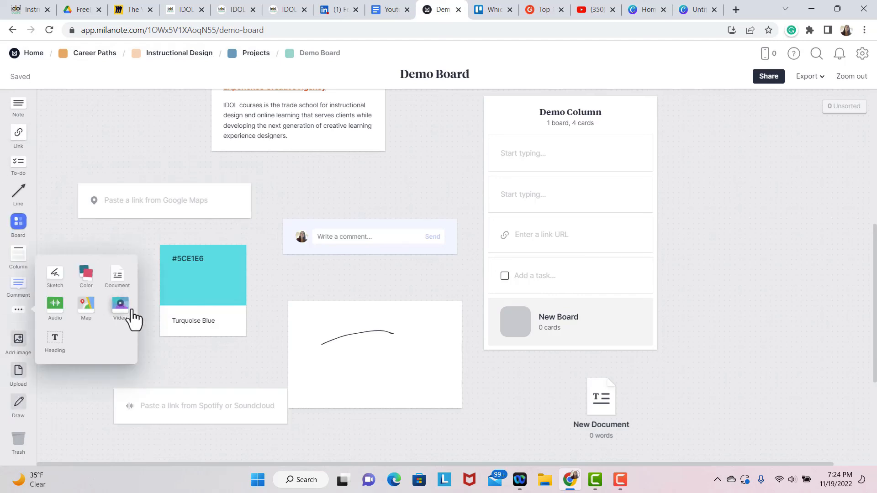
drag(119, 305, 708, 304)
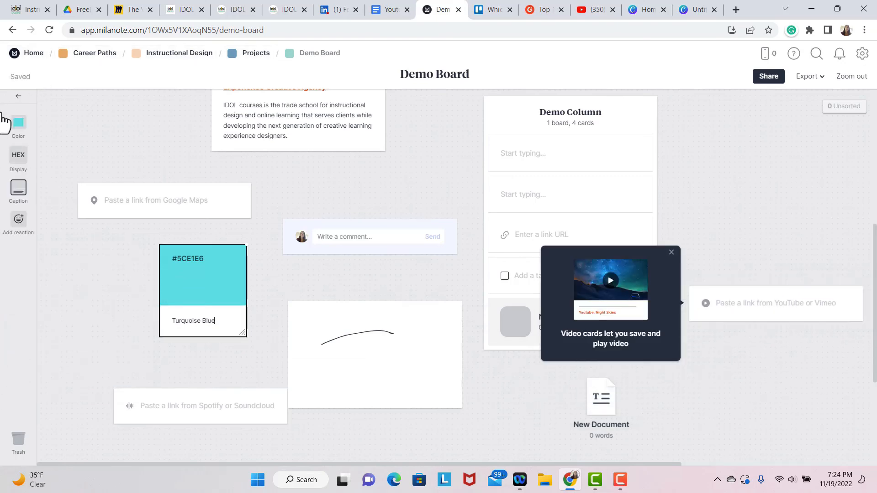
click(16, 97)
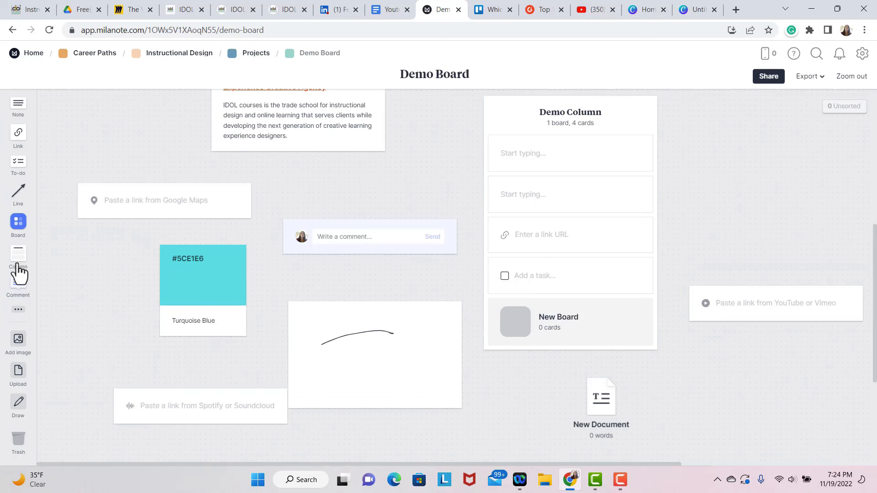
Add a heading above the video card with the text "Demo Heading".
click(18, 310)
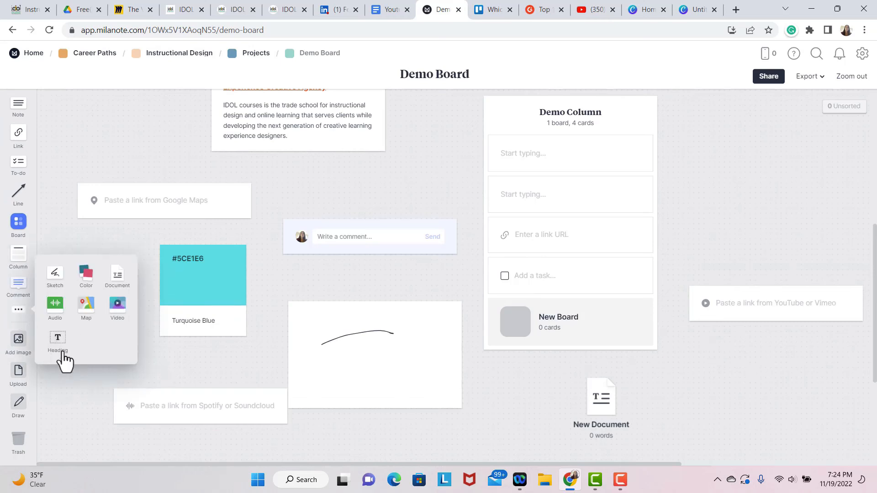
drag(64, 354, 678, 171)
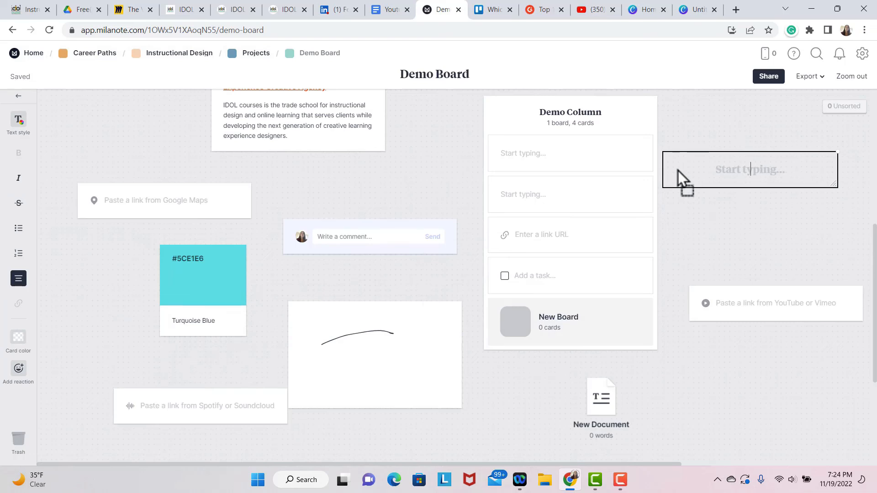
text(Demo H)
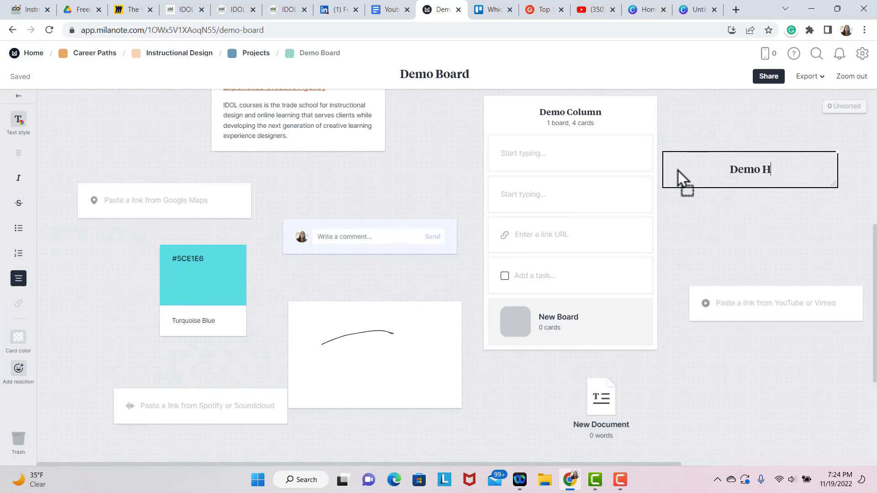
text(eading)
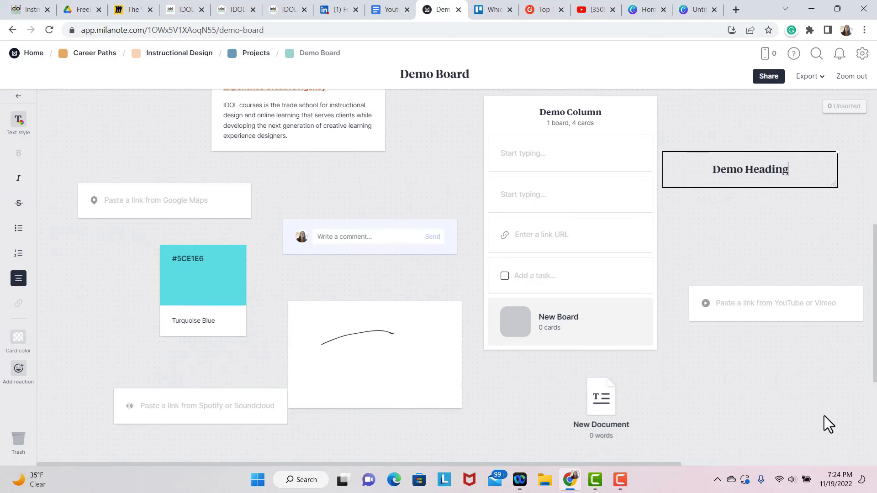
click(796, 411)
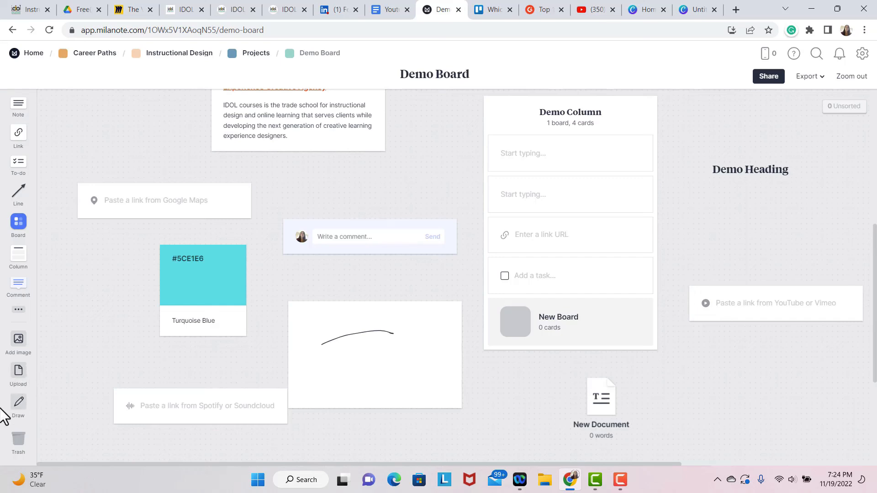
Draw a short, nearly vertical freehand stroke directly on the board between the IDOL courses card and Demo Column, and save it.
click(20, 408)
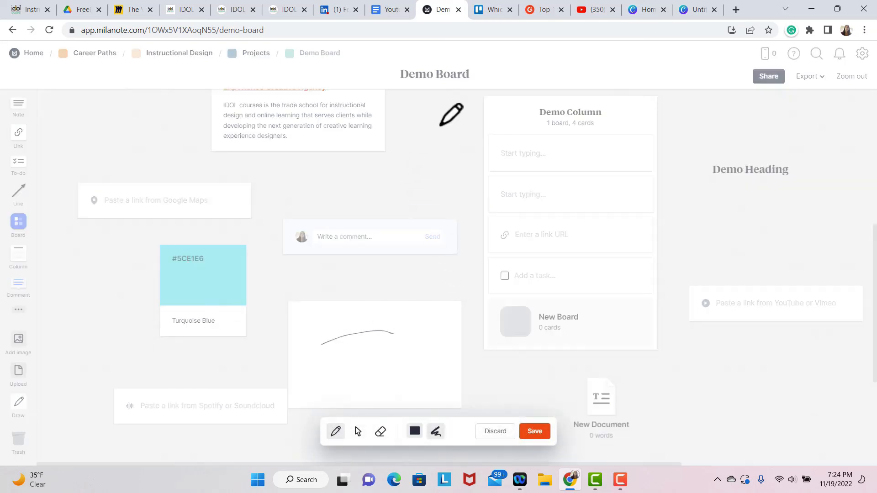
drag(440, 125, 431, 199)
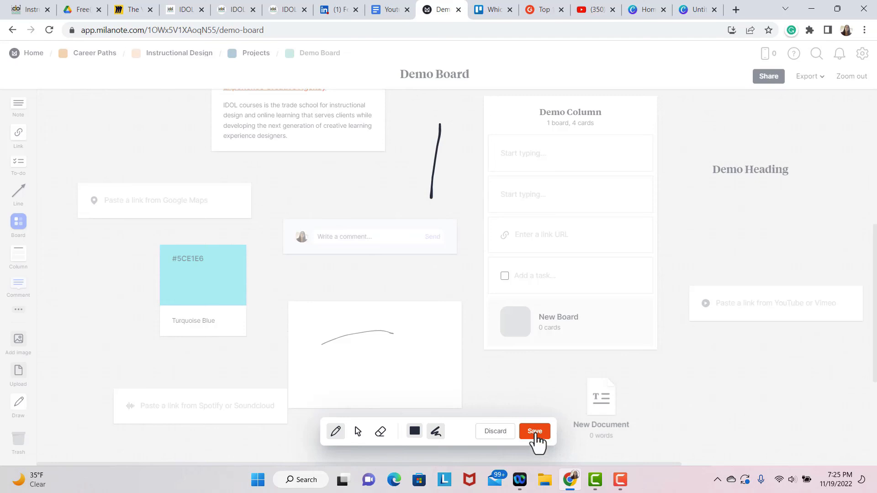
click(535, 433)
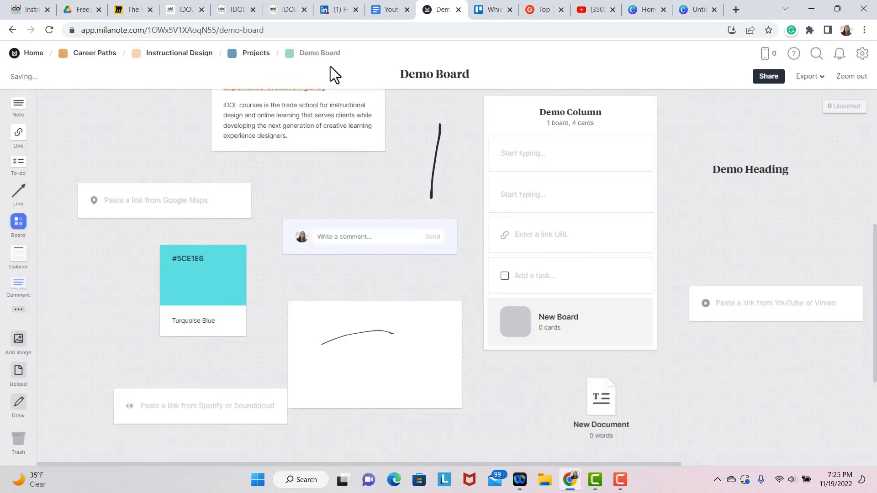